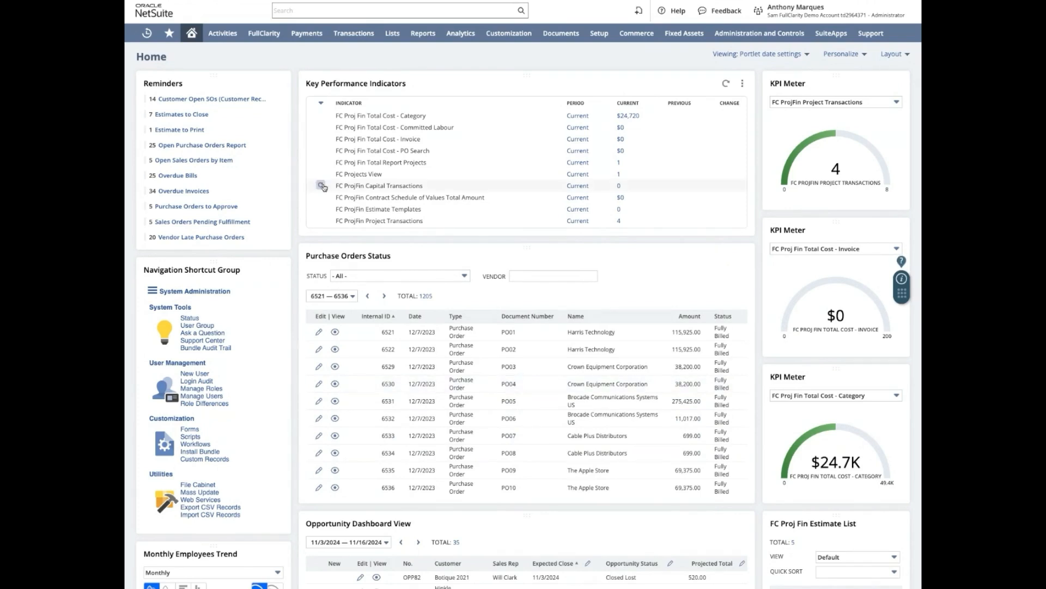
mouse_move(266, 37)
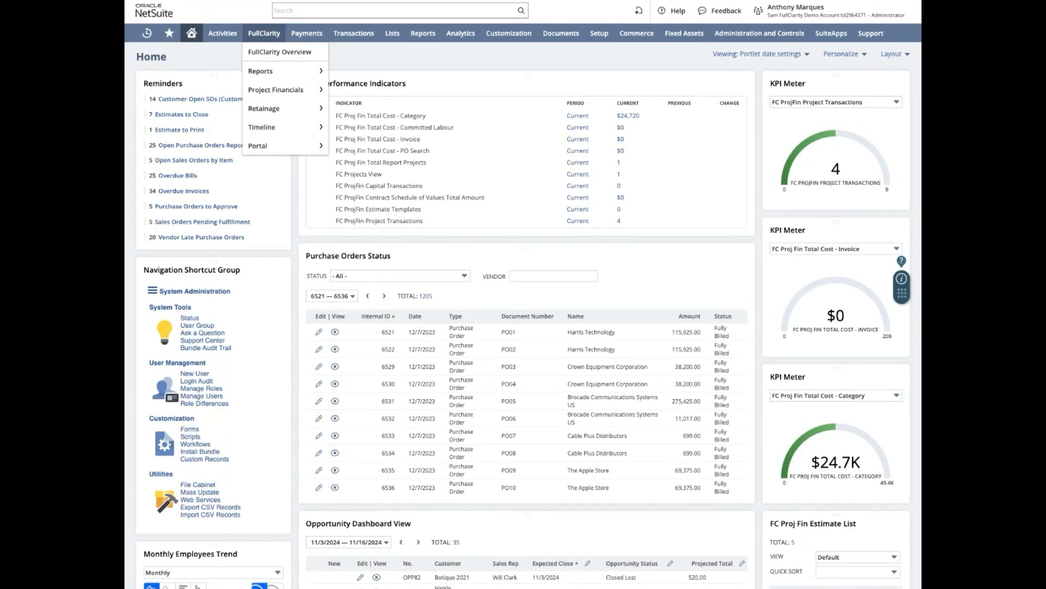
mouse_move(268, 75)
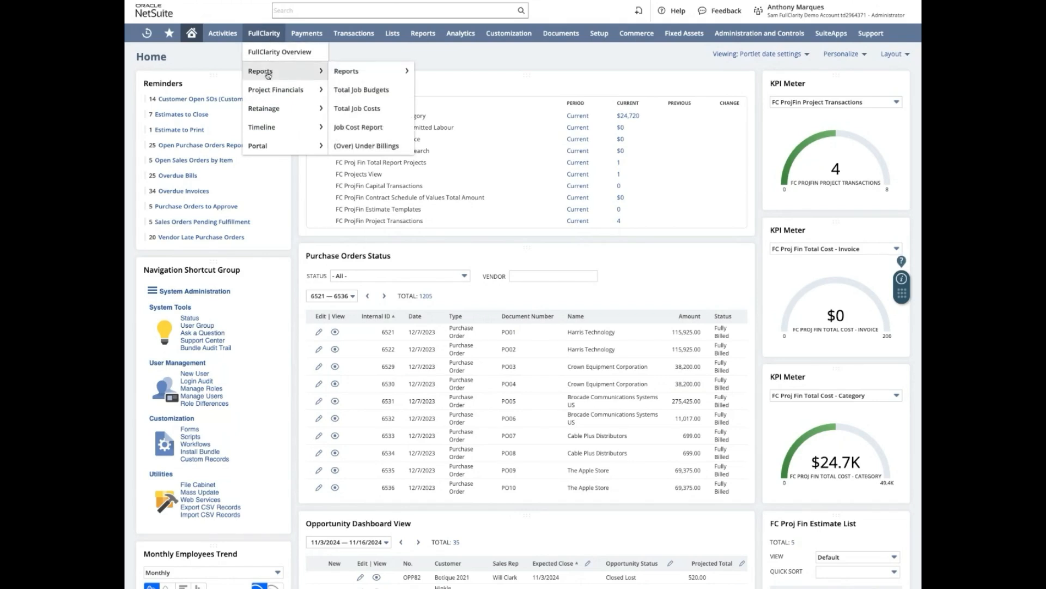
mouse_move(262, 108)
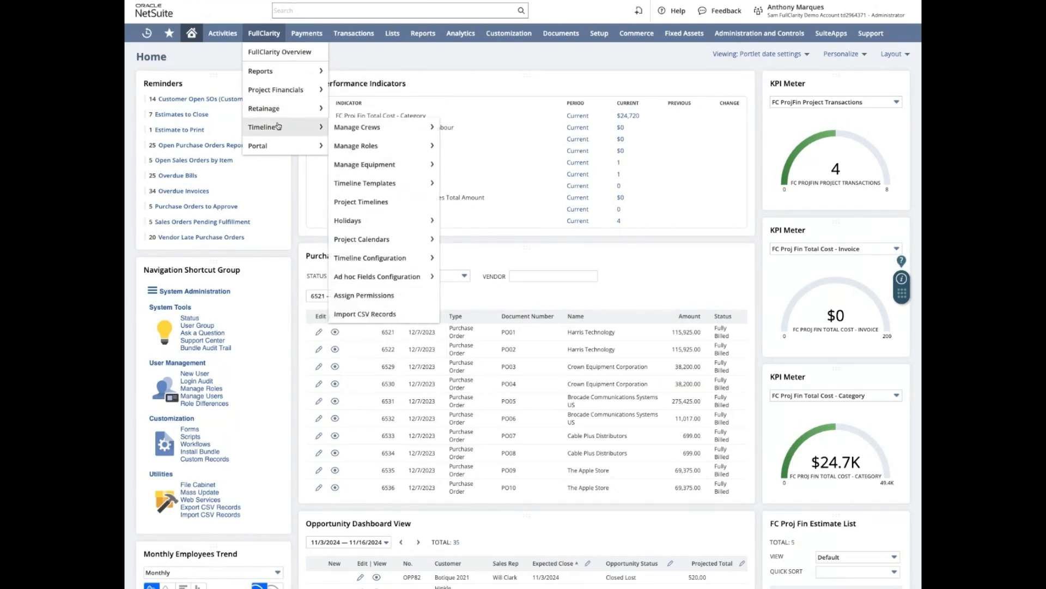
mouse_move(276, 146)
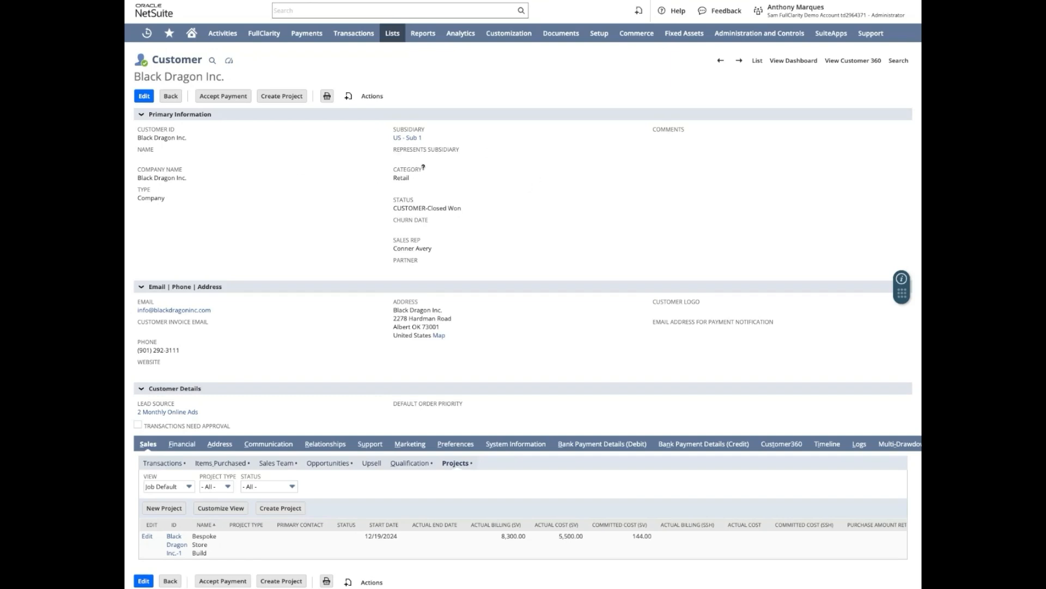
Collapse the Primary Information, Email | Phone | Address and Customer Details sections of the Black Dragon Inc. customer record
left_click(144, 116)
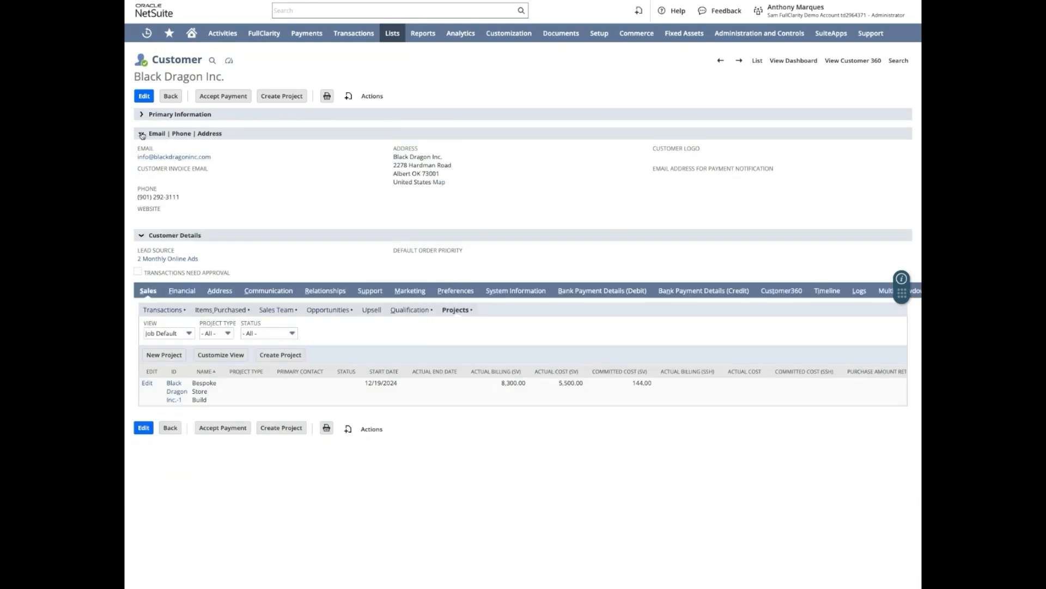
left_click(143, 134)
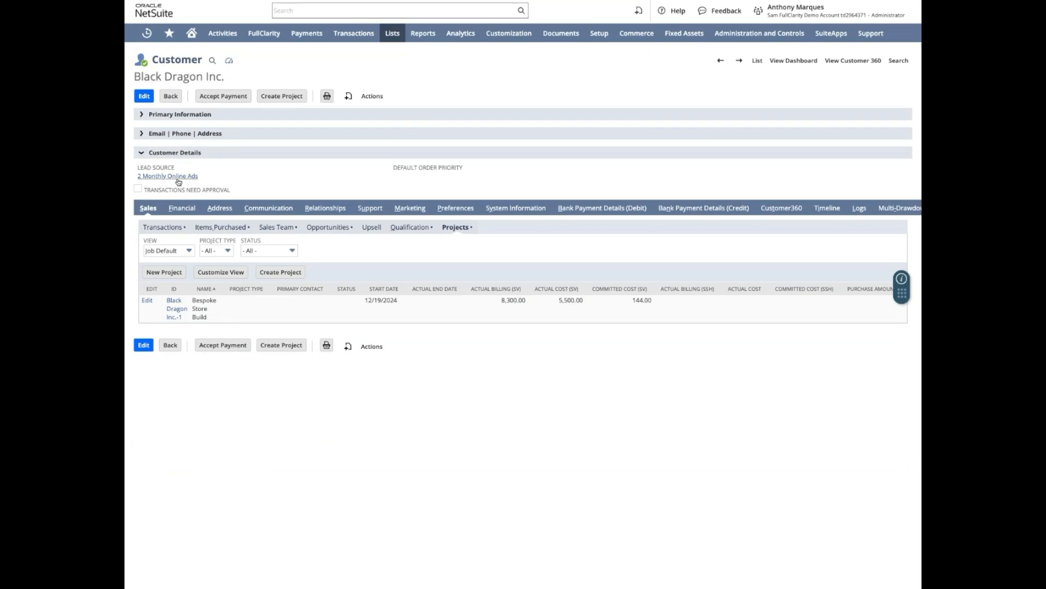
left_click(142, 153)
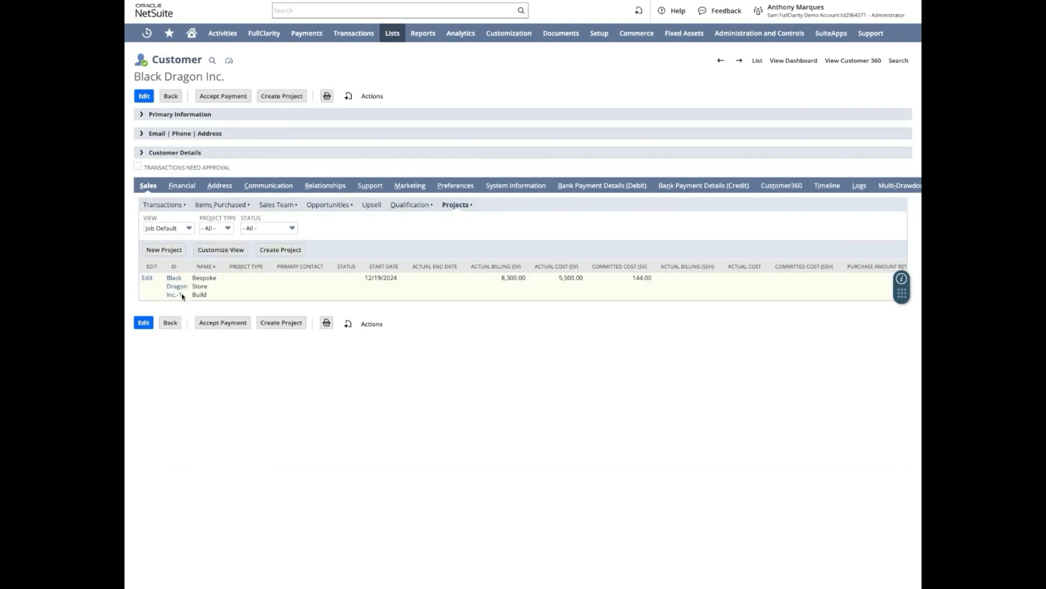
Look at the customer's opportunities and return to its list of projects
mouse_move(177, 289)
left_click(342, 206)
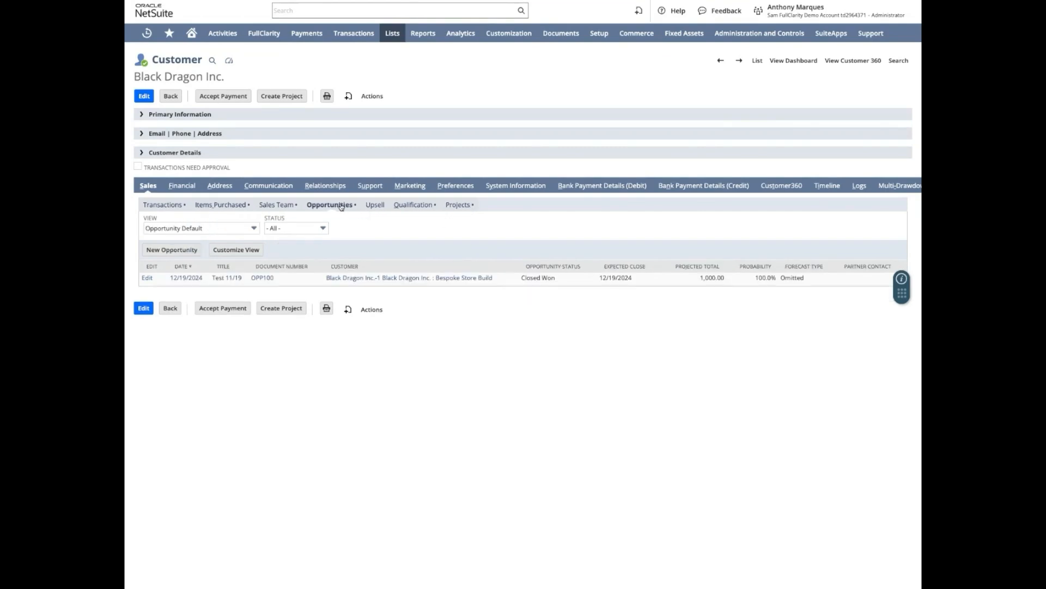
left_click(457, 205)
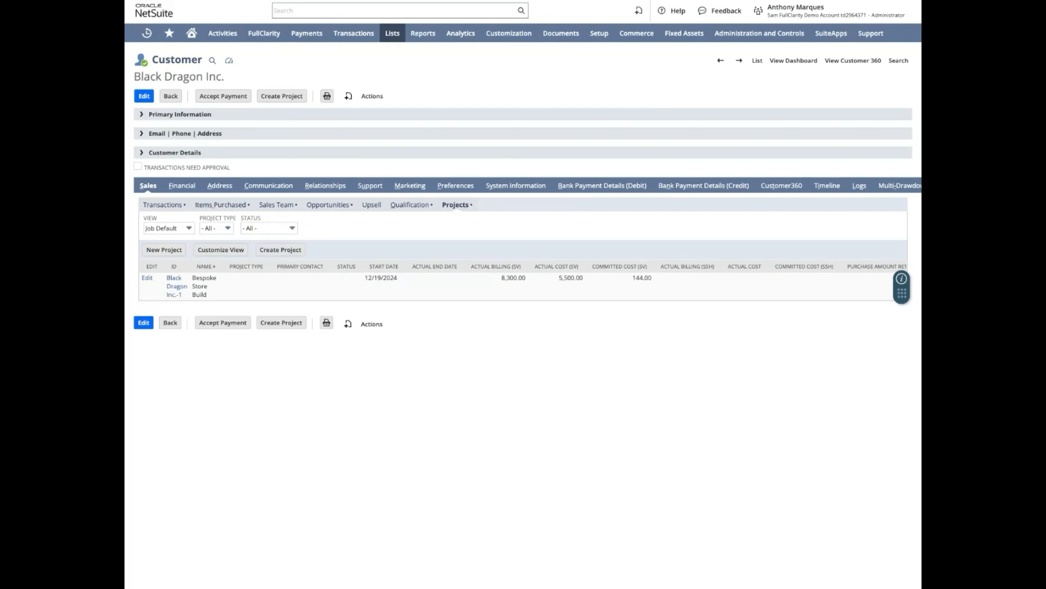
Switch to the Black Dragon Inc.-1 project record and examine the financial overview in The Numbers
left_click(306, 1)
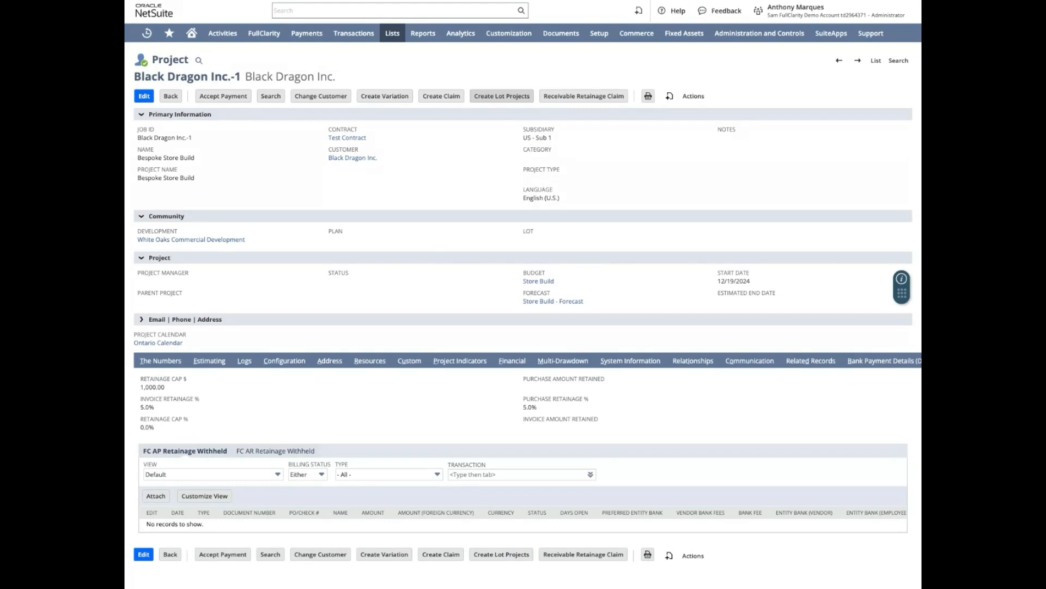
left_click(596, 102)
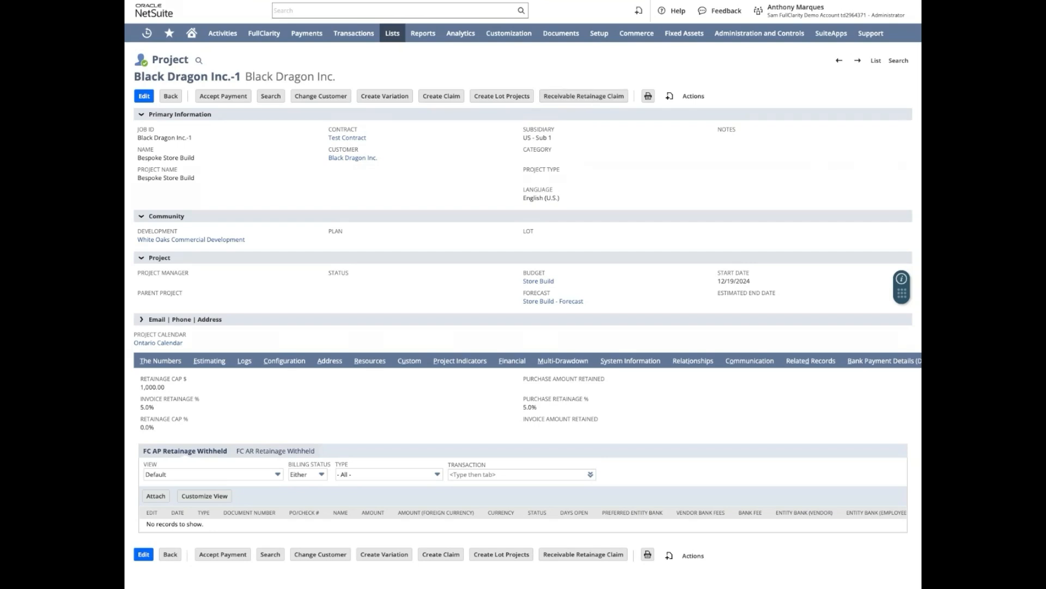
left_click(156, 362)
scroll(156, 364, "down", 3)
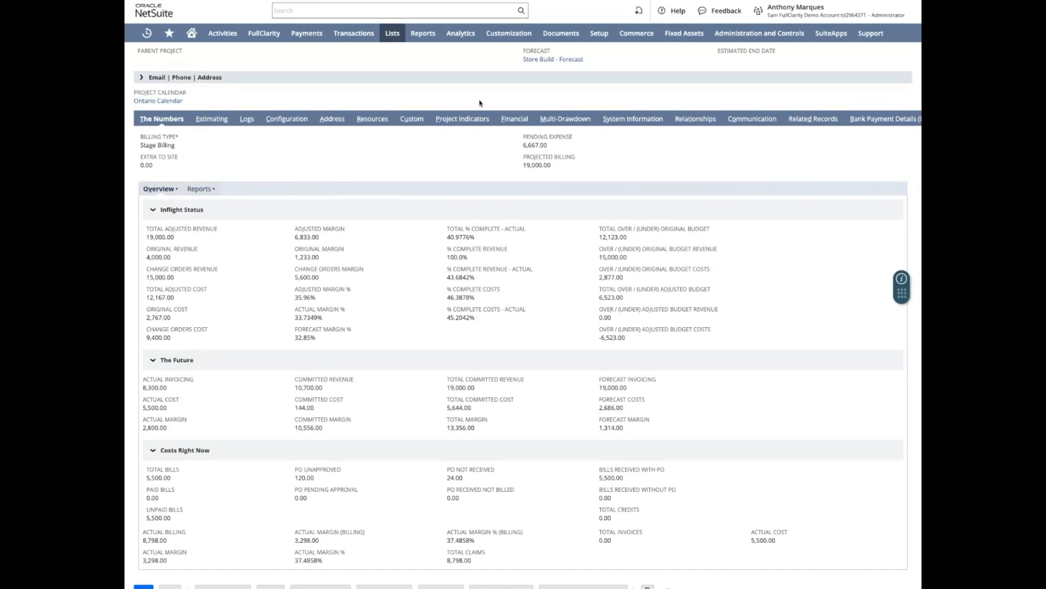
Review the project's Configuration details and billing stages, and show its Estimating information
left_click(294, 119)
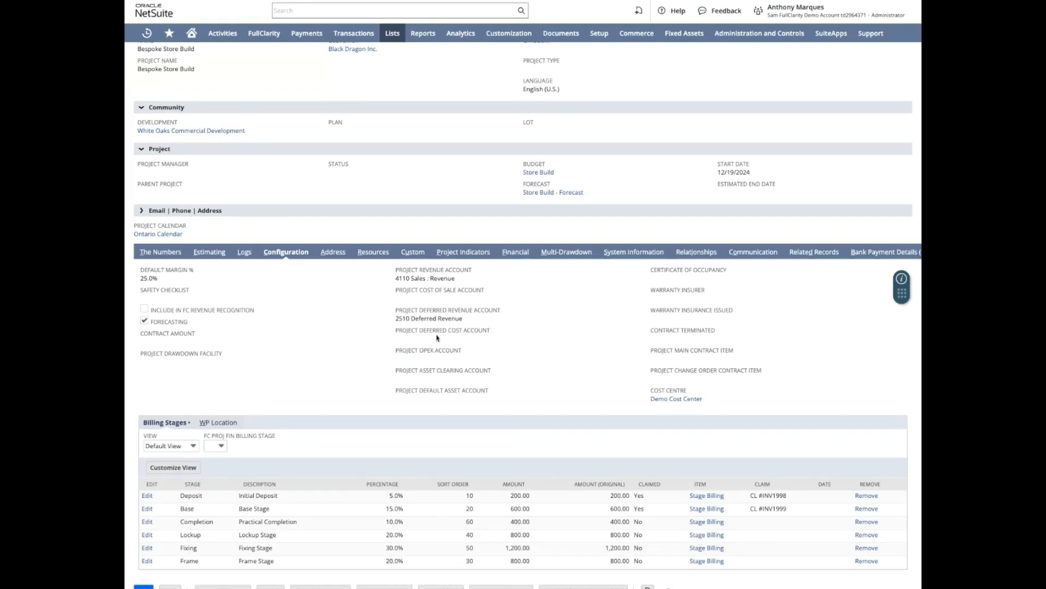
left_click(210, 253)
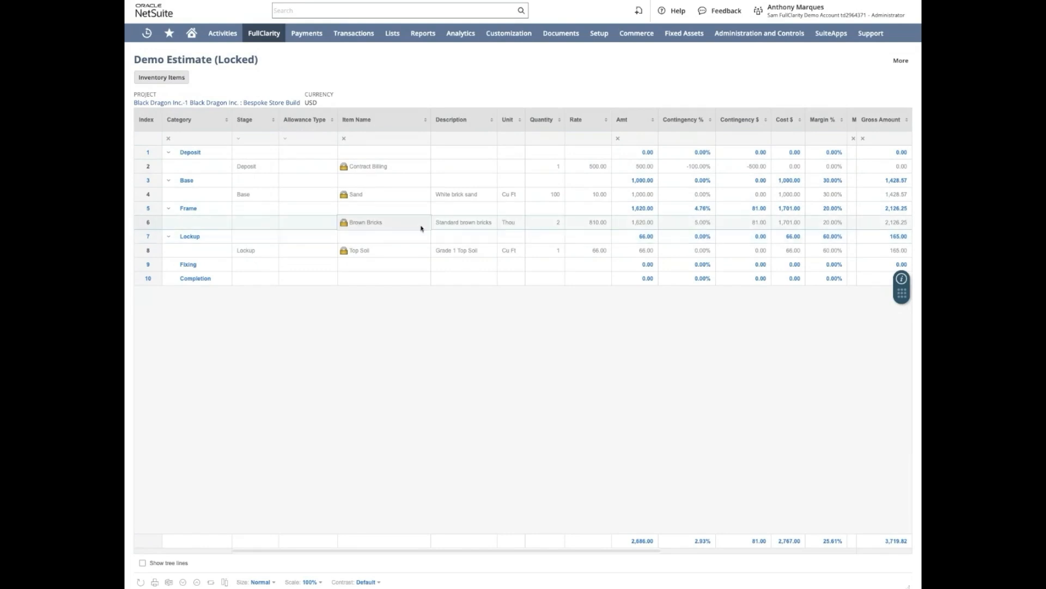
Examine the amount, contingency, margin and supplier columns of the locked Demo Estimate, and return to the project record
scroll(422, 228, "right", 5)
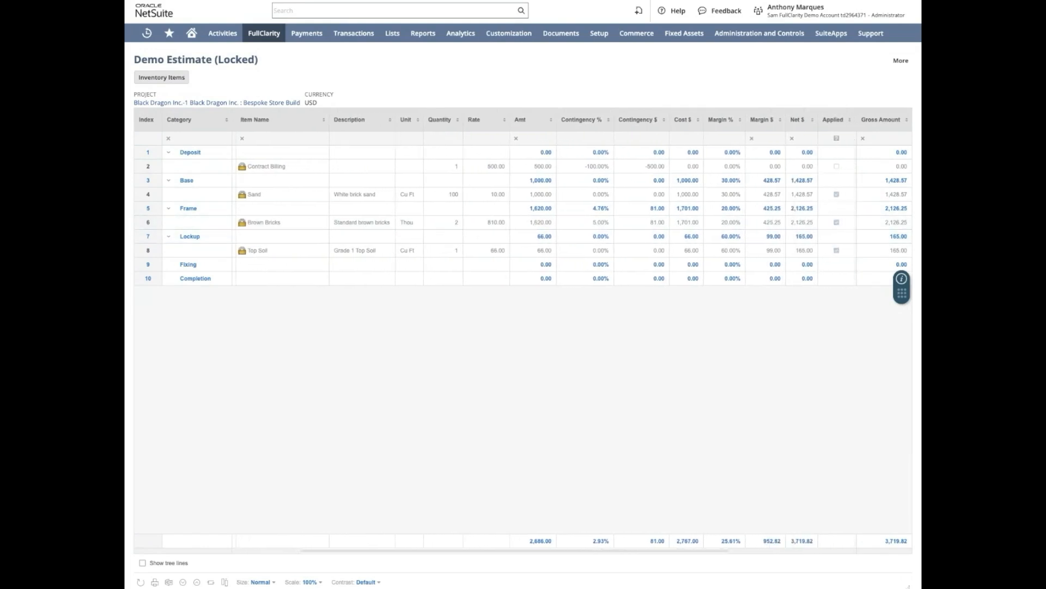
scroll(421, 228, "right", 5)
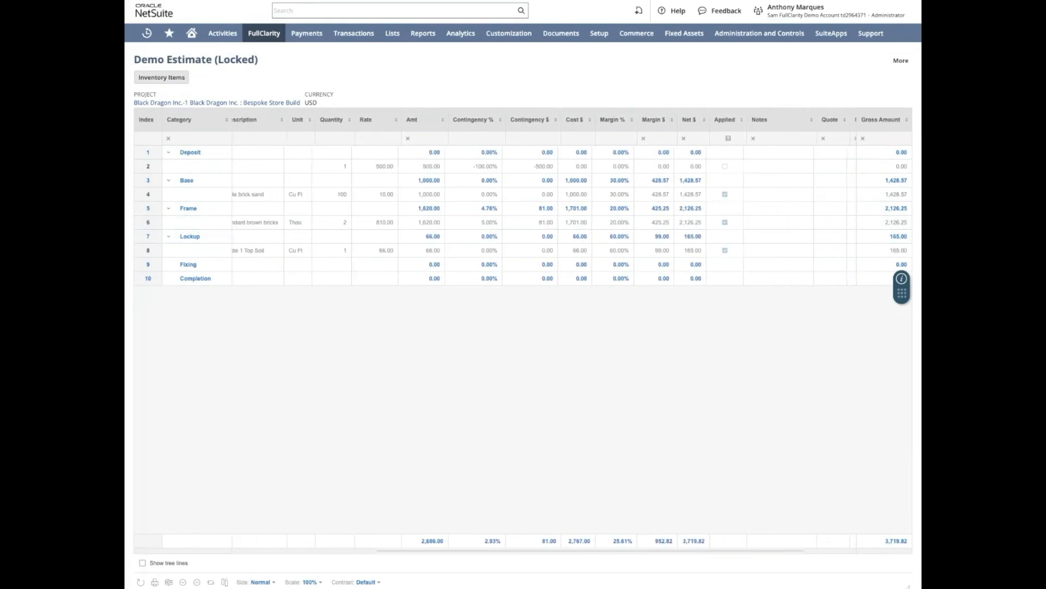
scroll(420, 182, "right", 5)
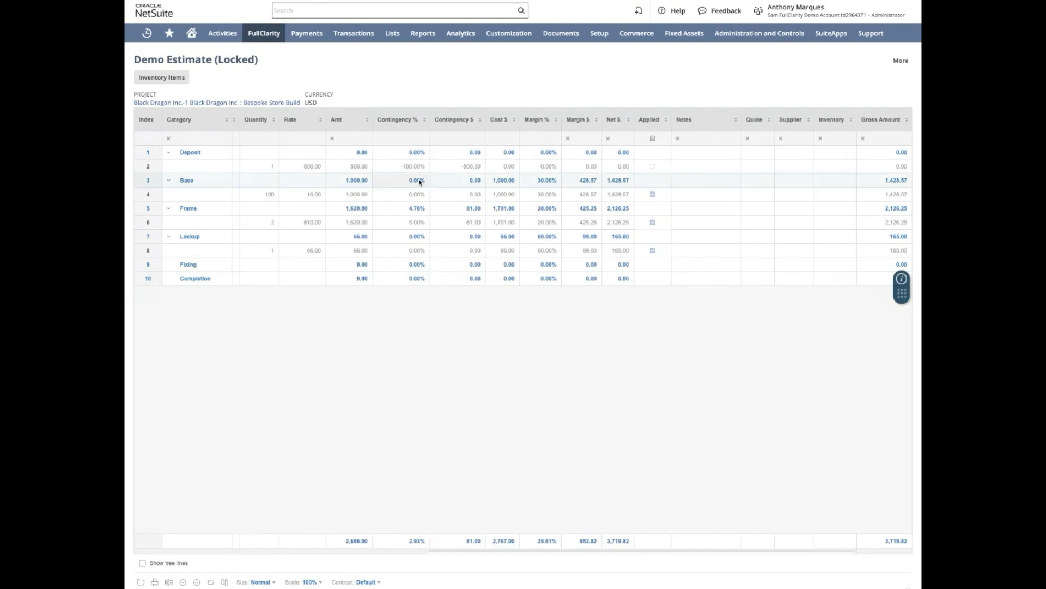
left_click(350, 180)
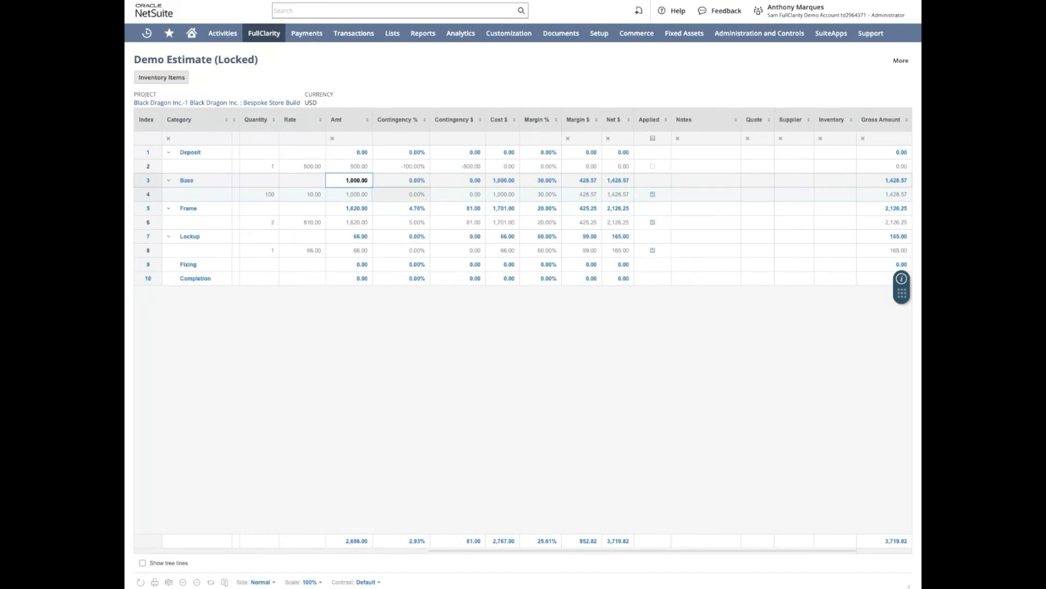
key("ctrl+shift+Tab")
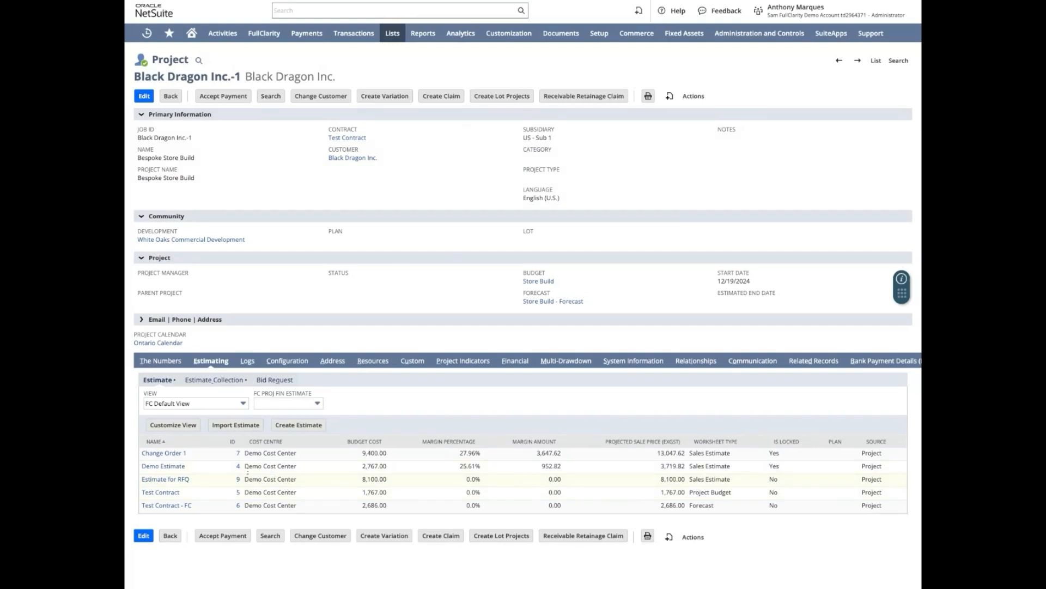
View the project's vendor bid requests and look through its remaining record sections
left_click(273, 381)
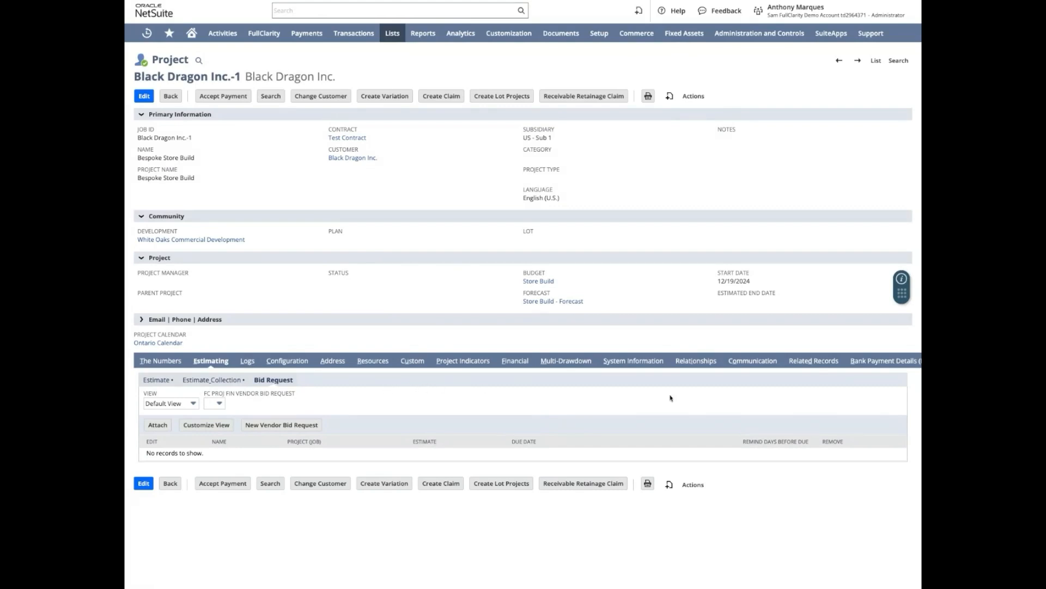
scroll(692, 390, "right", 4)
left_click(881, 361)
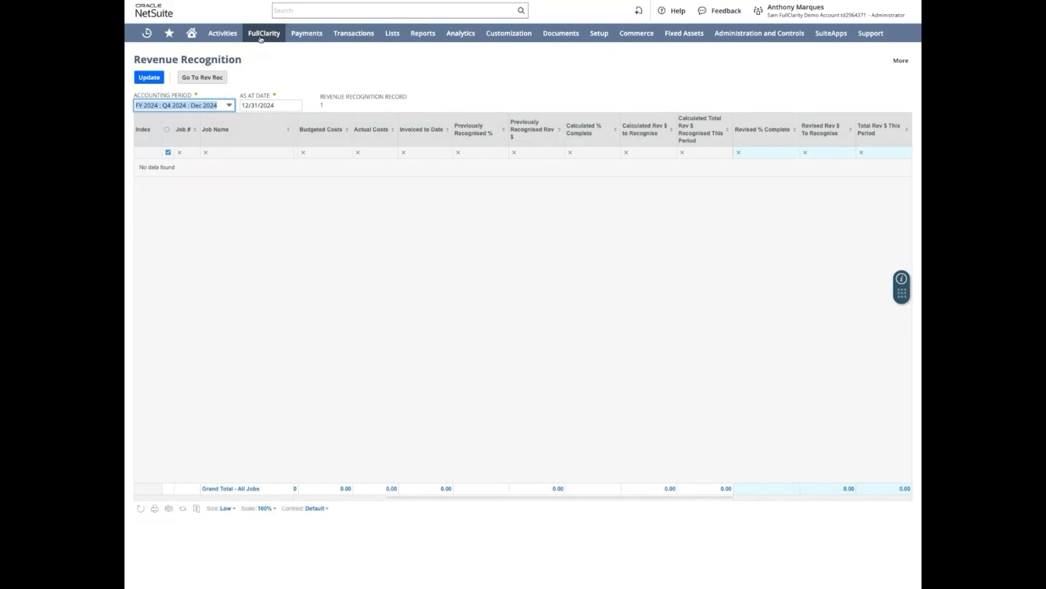
mouse_move(261, 39)
mouse_move(277, 91)
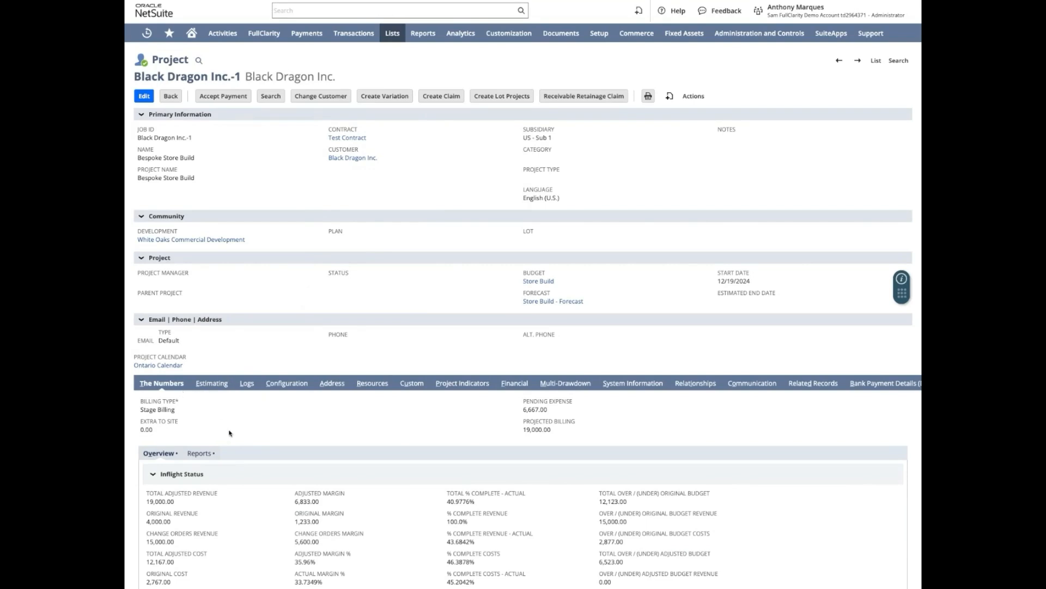
Show the project's list of financial reports and switch to the Cash Flow Forecast Report
scroll(235, 435, "down", 1)
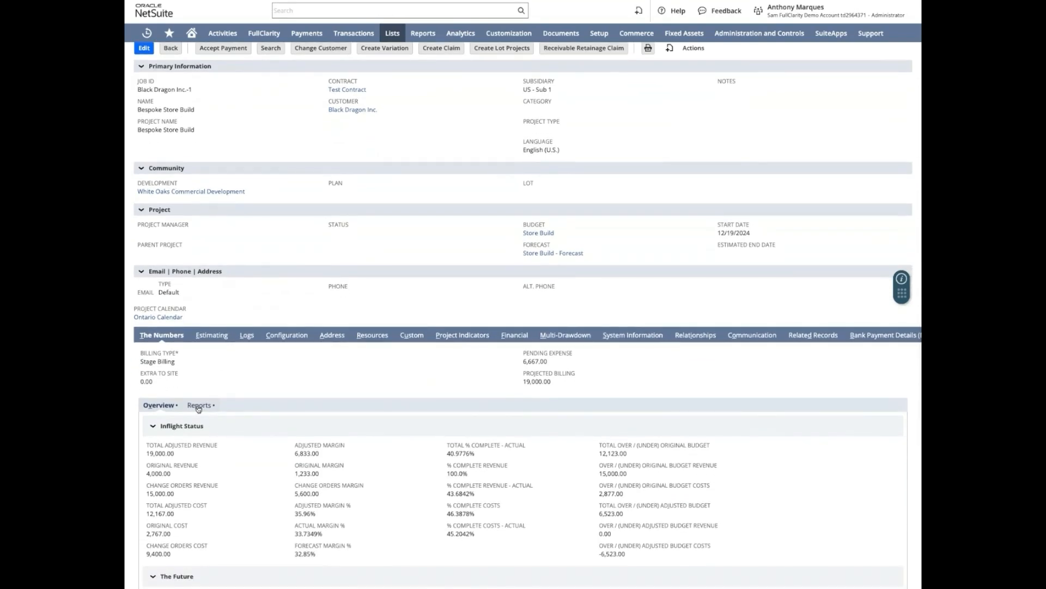
left_click(198, 406)
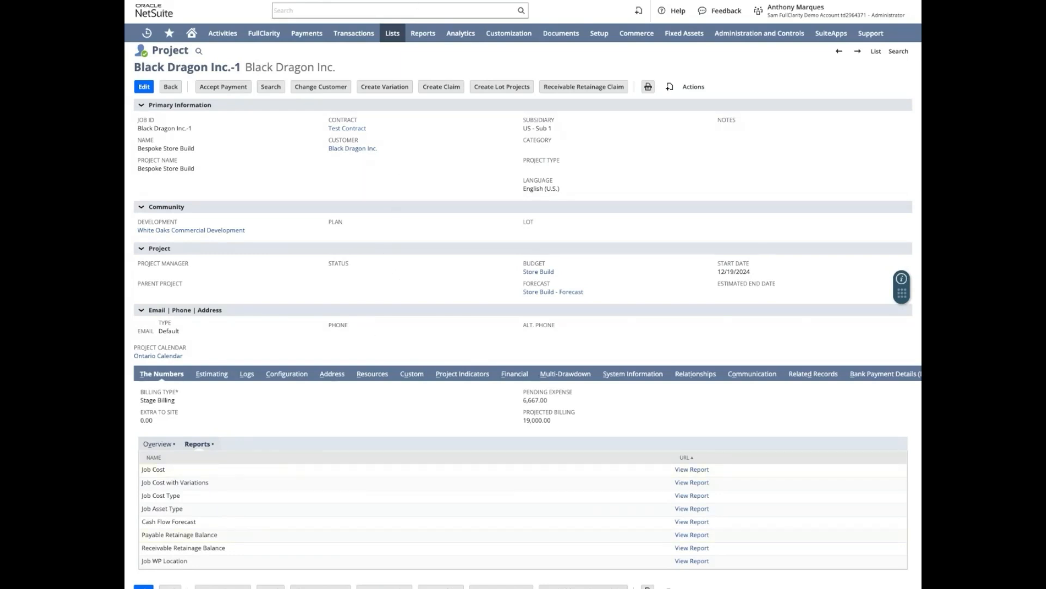
key("ctrl+Tab")
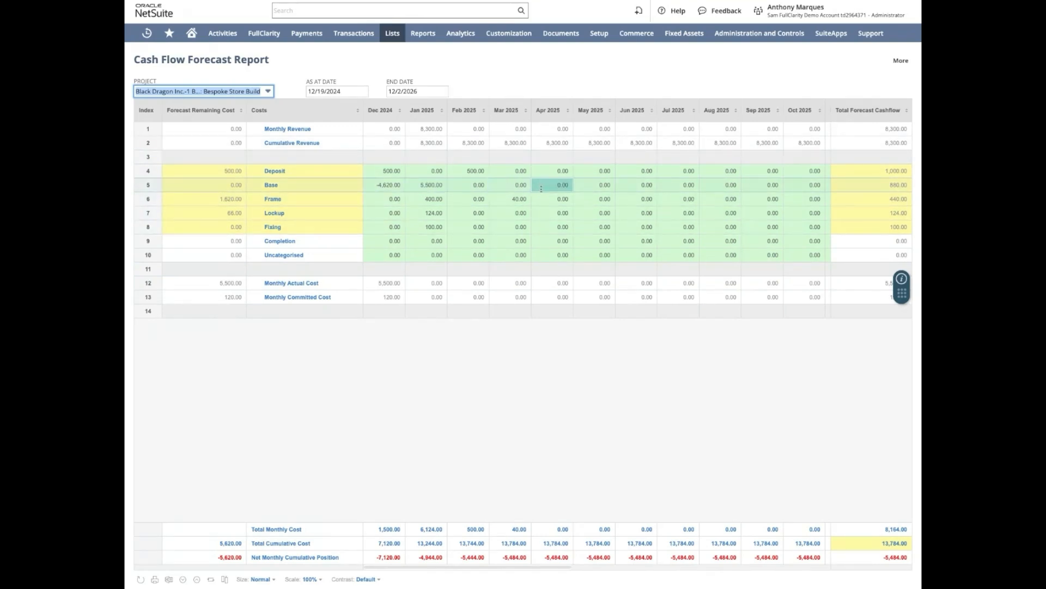
Set the end date of the Cash Flow Forecast Report to 12/2/2027
left_click(417, 92)
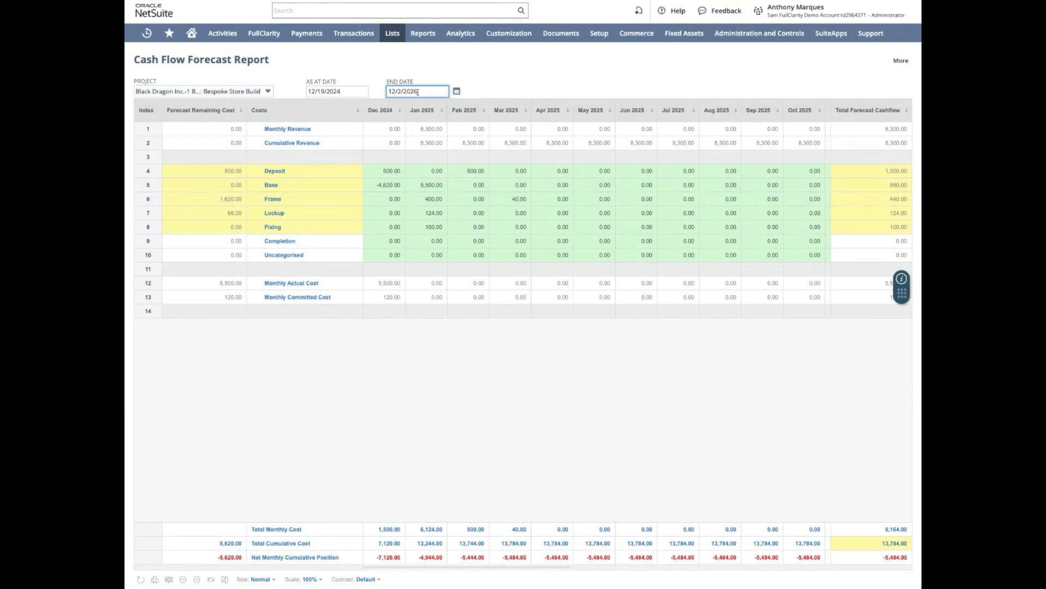
key("BackSpace")
type("7")
left_click(513, 79)
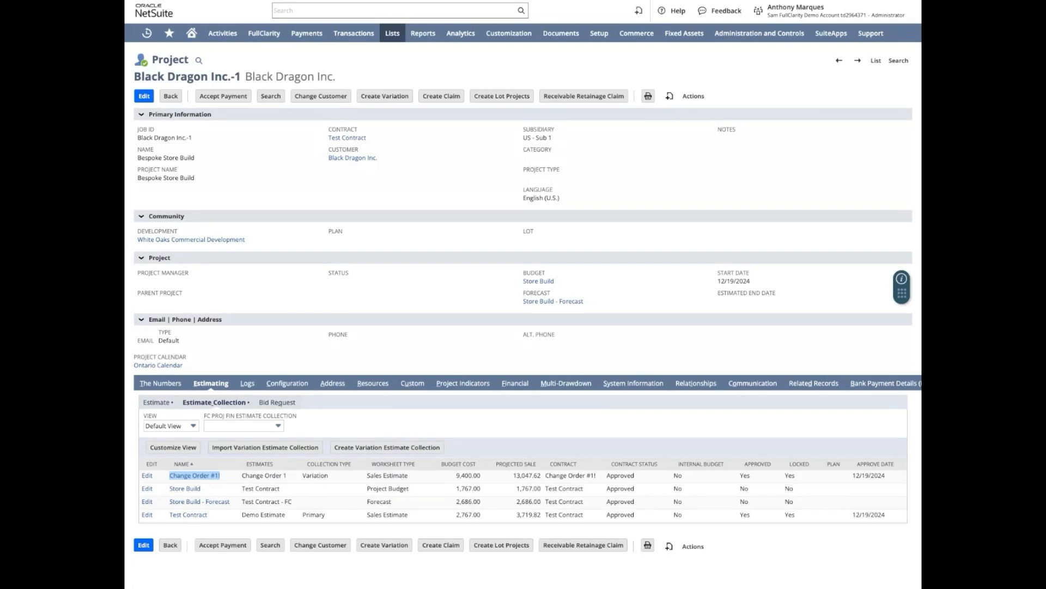
Compare the project's individual estimates with its estimate collections
left_click(159, 402)
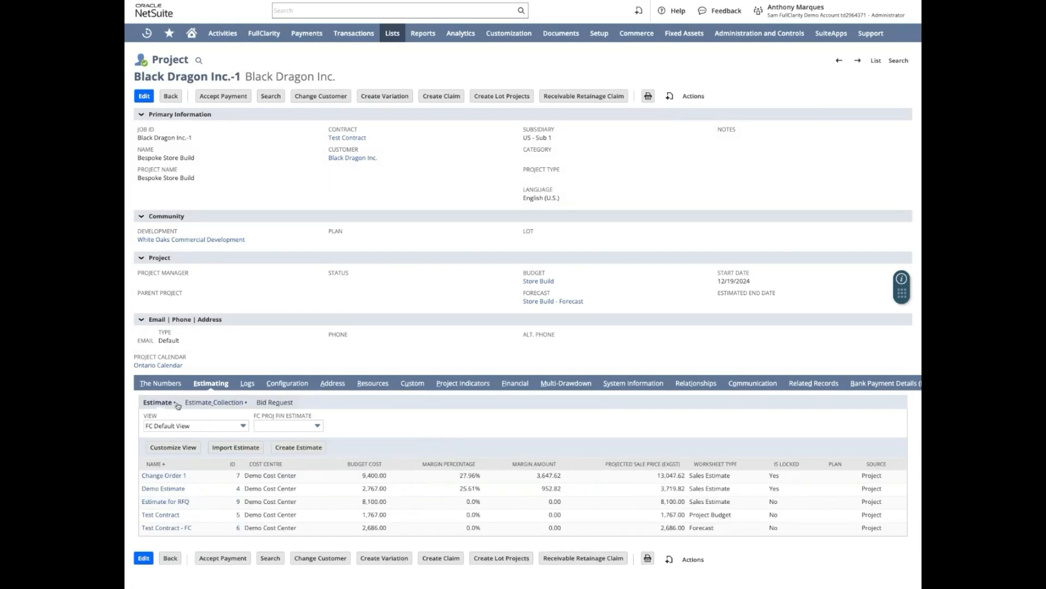
left_click(210, 406)
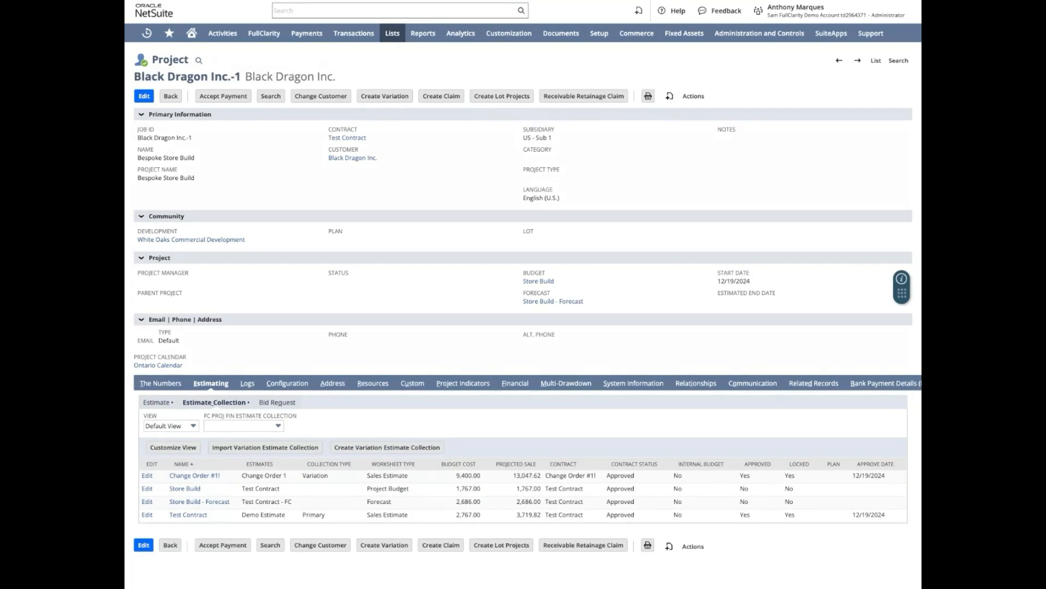
Switch to the locked Demo Estimate and inspect the Frame category's amount and the contingency and margin columns
key("ctrl+Tab")
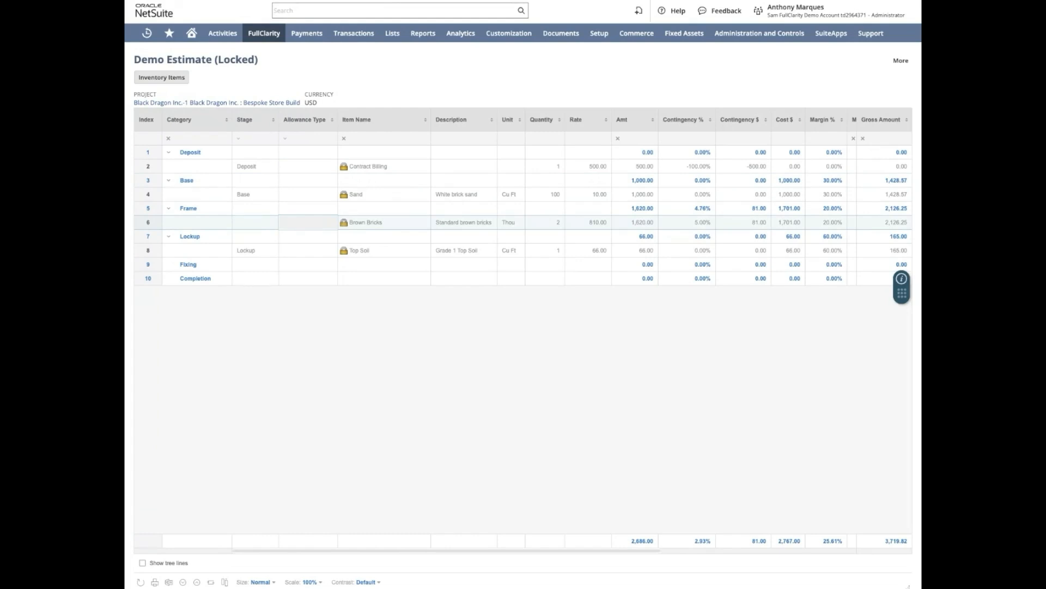
left_click(645, 211)
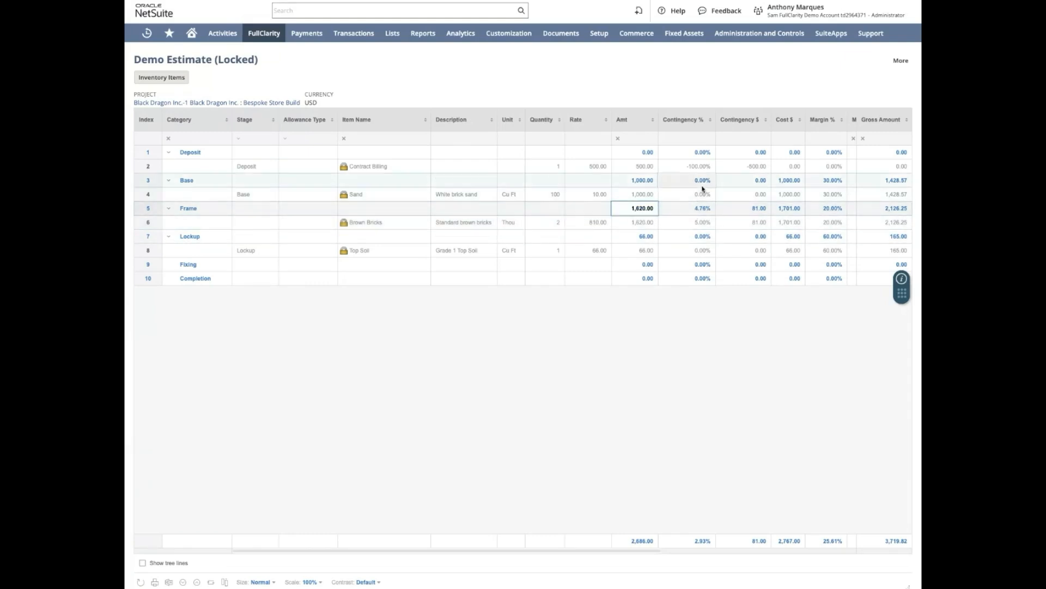
scroll(693, 182, "right", 1)
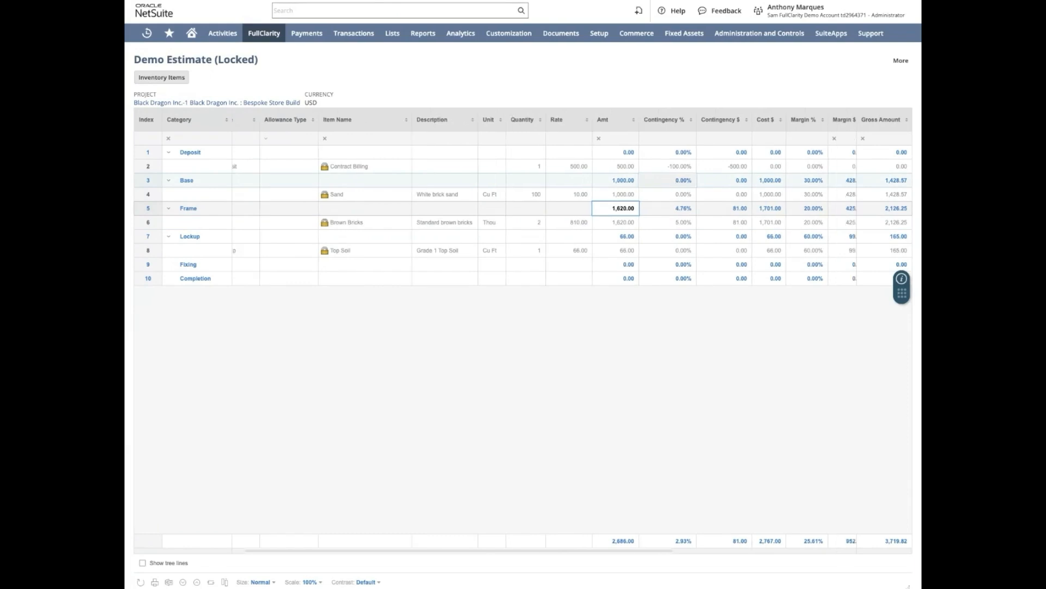
scroll(538, 150, "right", 10)
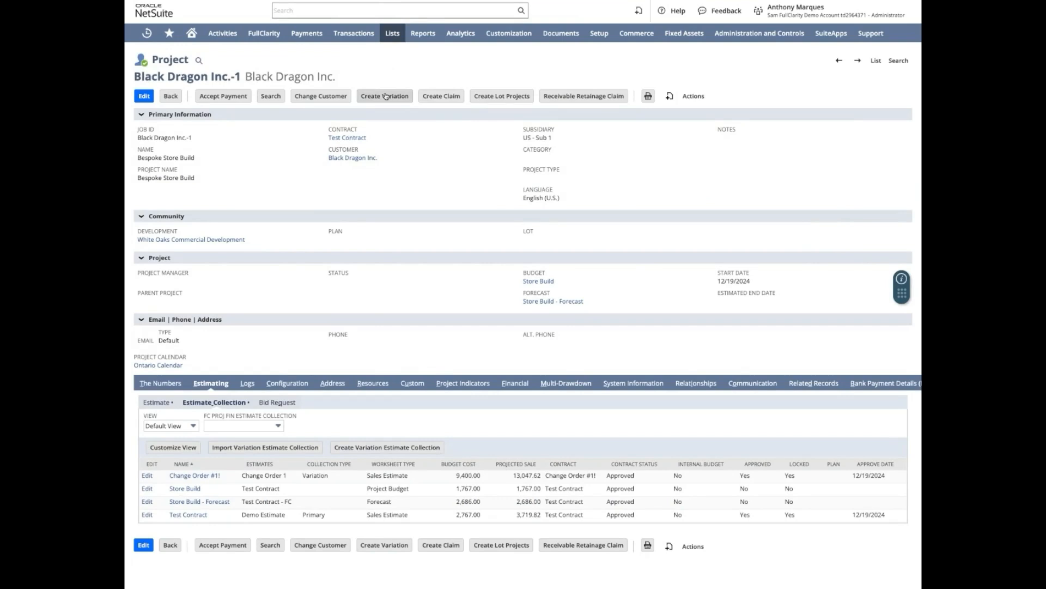
Start creating a variation from the project record, and switch to the Test Contract record
left_click(386, 96)
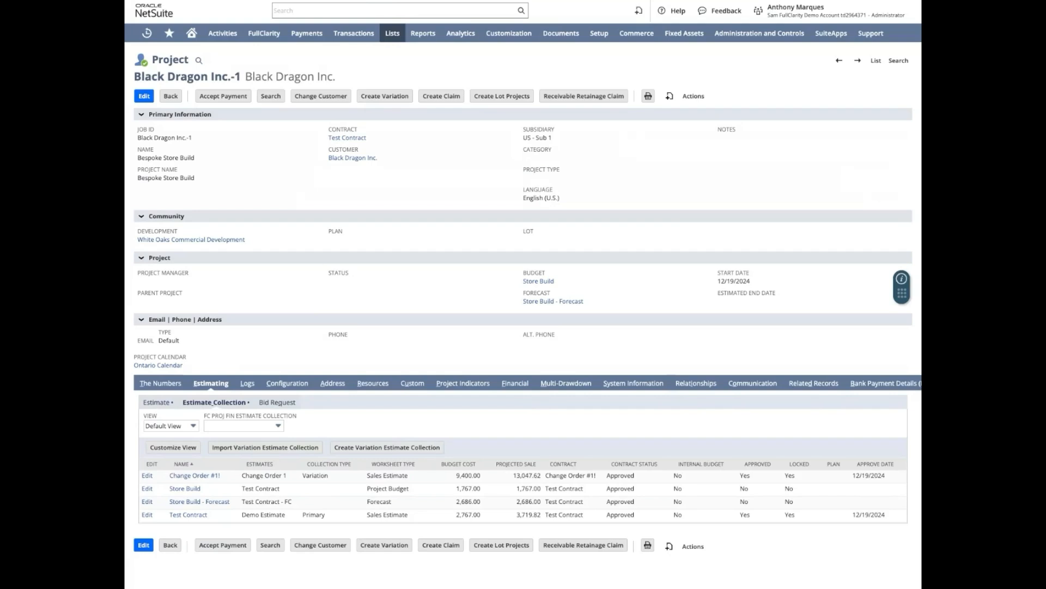
left_click(351, 1)
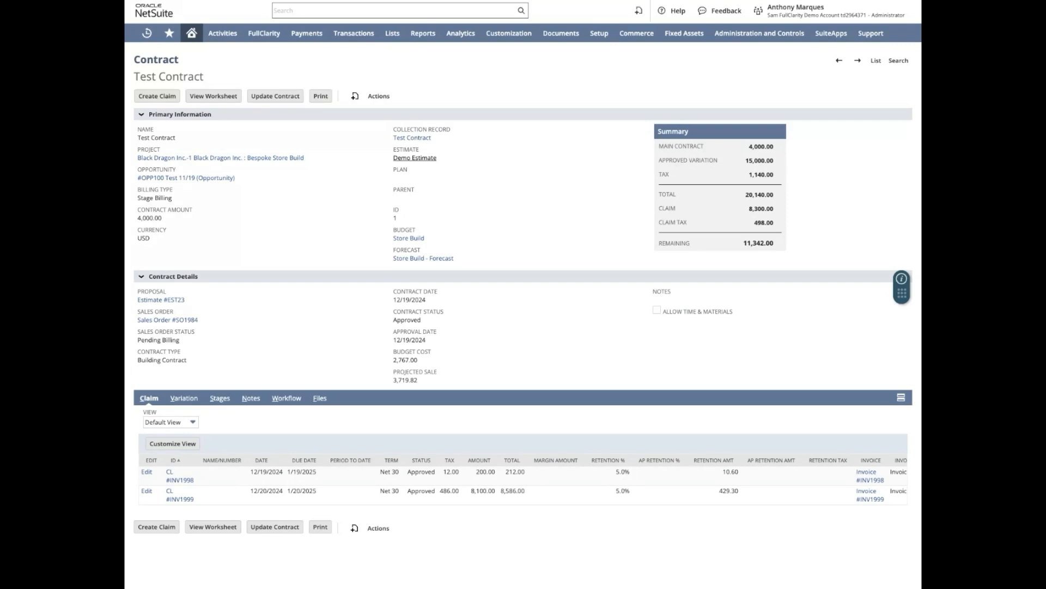
Review the Test Contract's stages and files, and examine the base estimate and change order columns in its Contract View worksheet
left_click(219, 397)
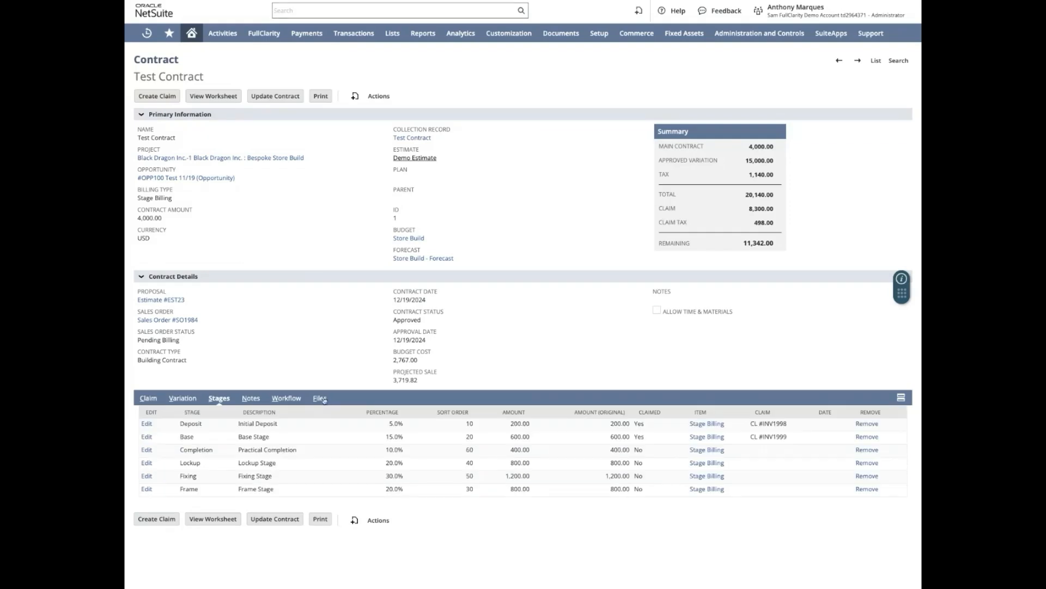
left_click(321, 399)
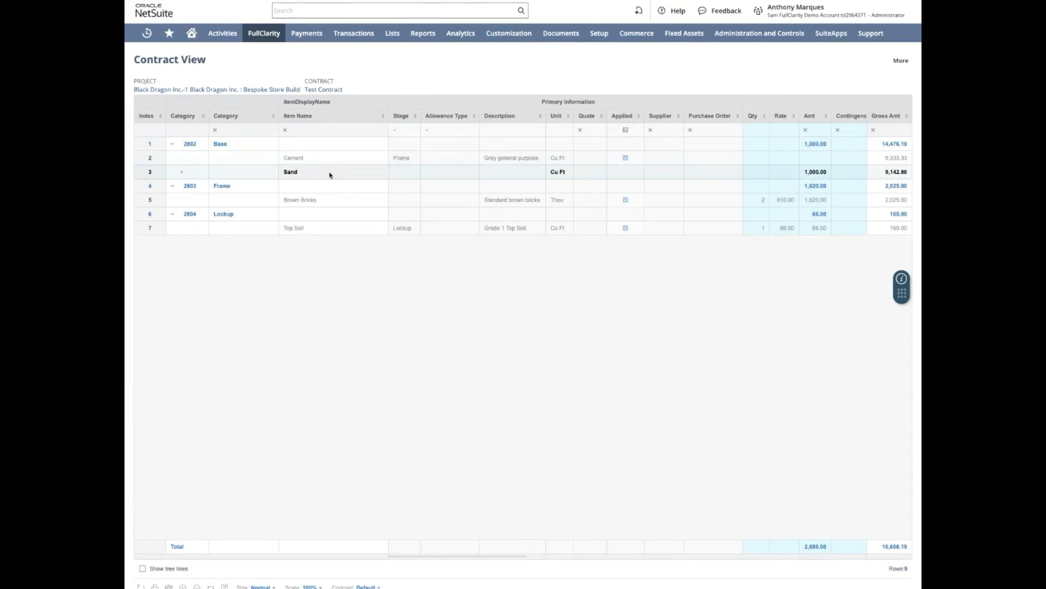
scroll(530, 191, "right", 3)
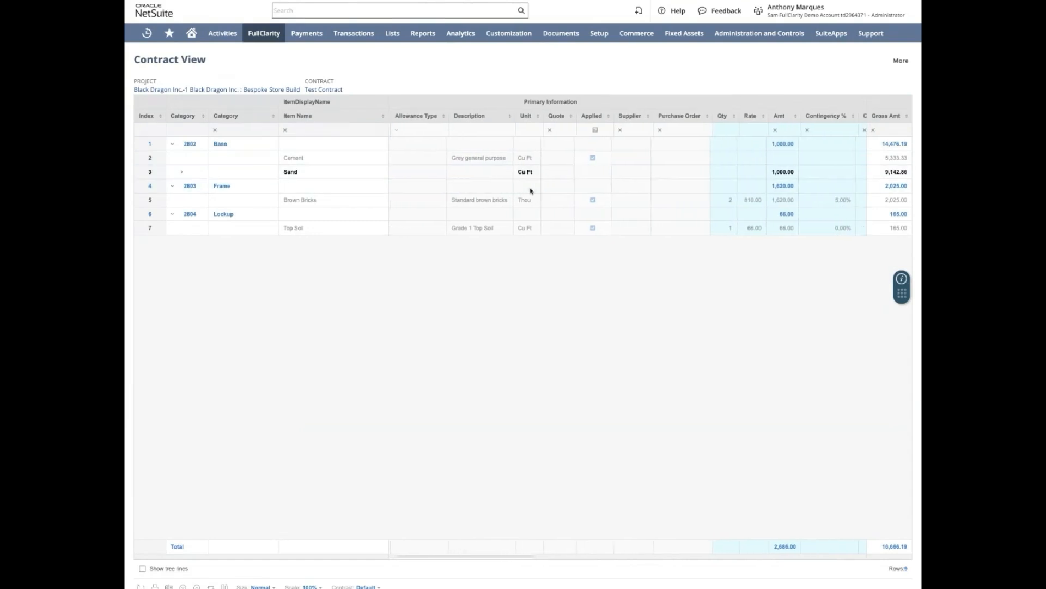
scroll(531, 191, "right", 6)
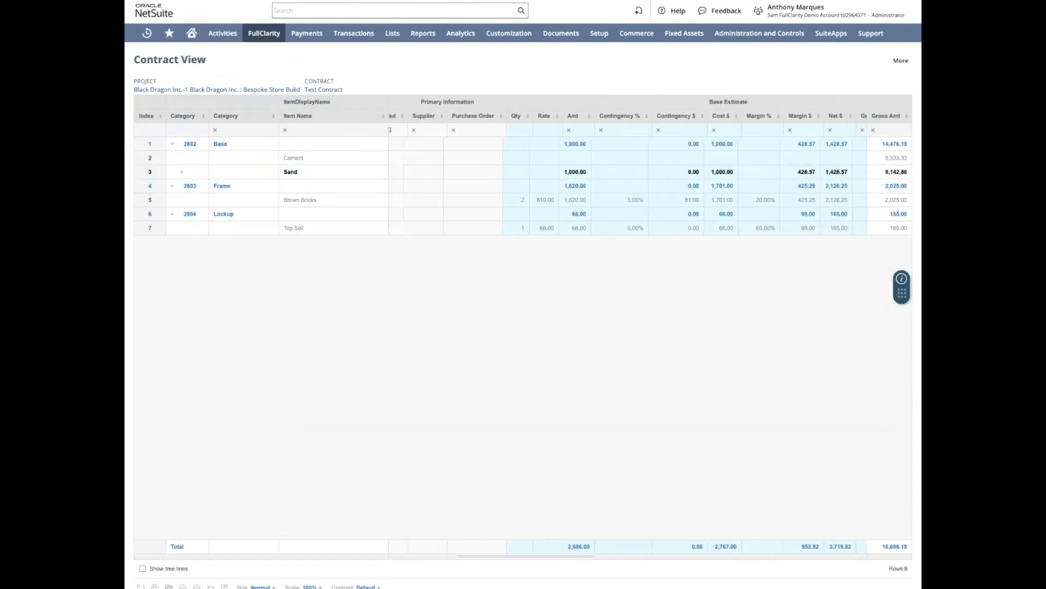
scroll(530, 191, "right", 4)
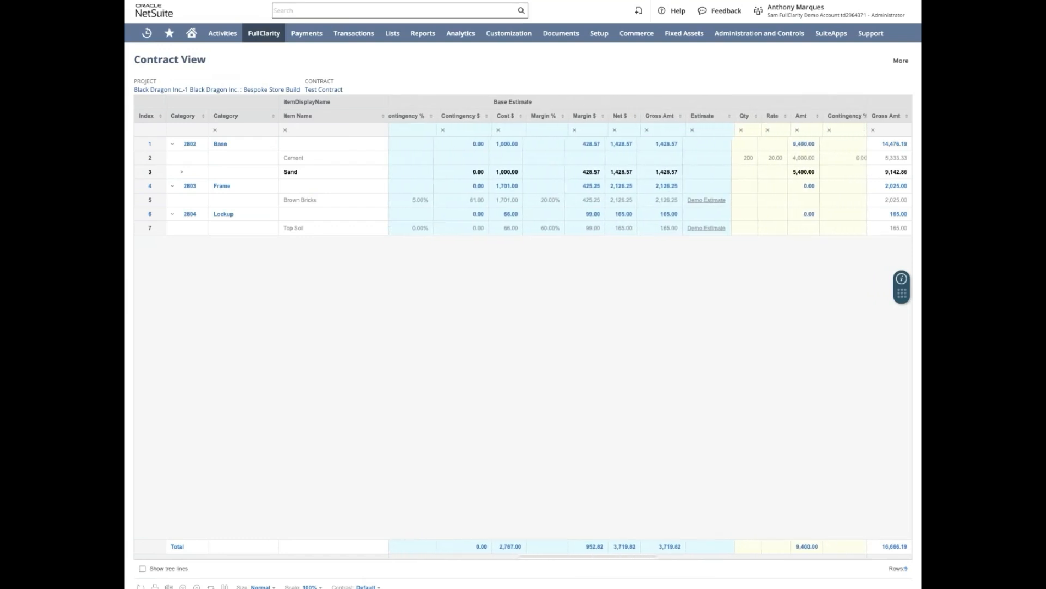
scroll(530, 191, "right", 4)
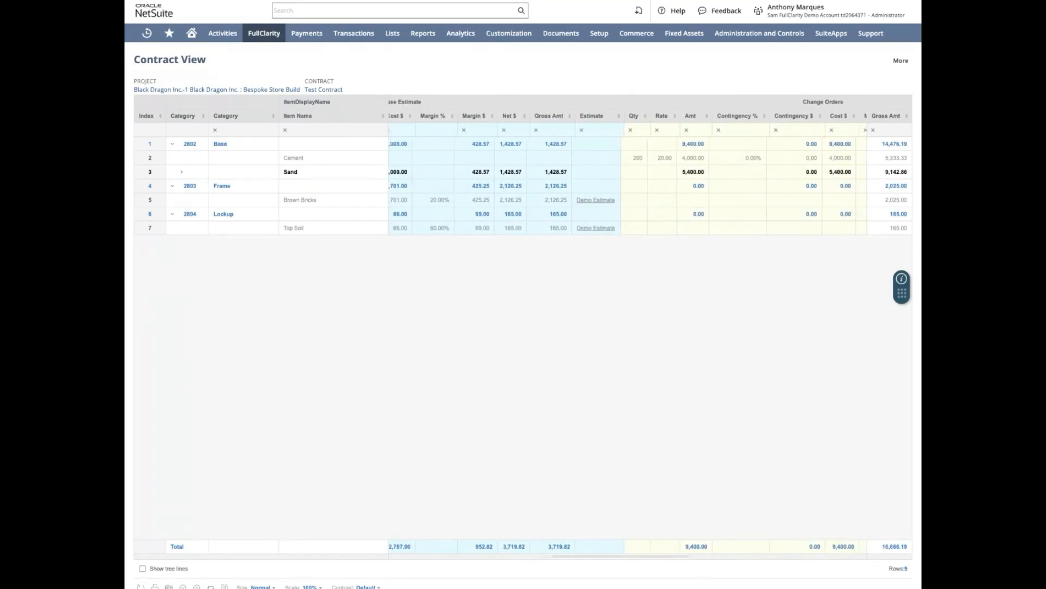
scroll(530, 191, "right", 4)
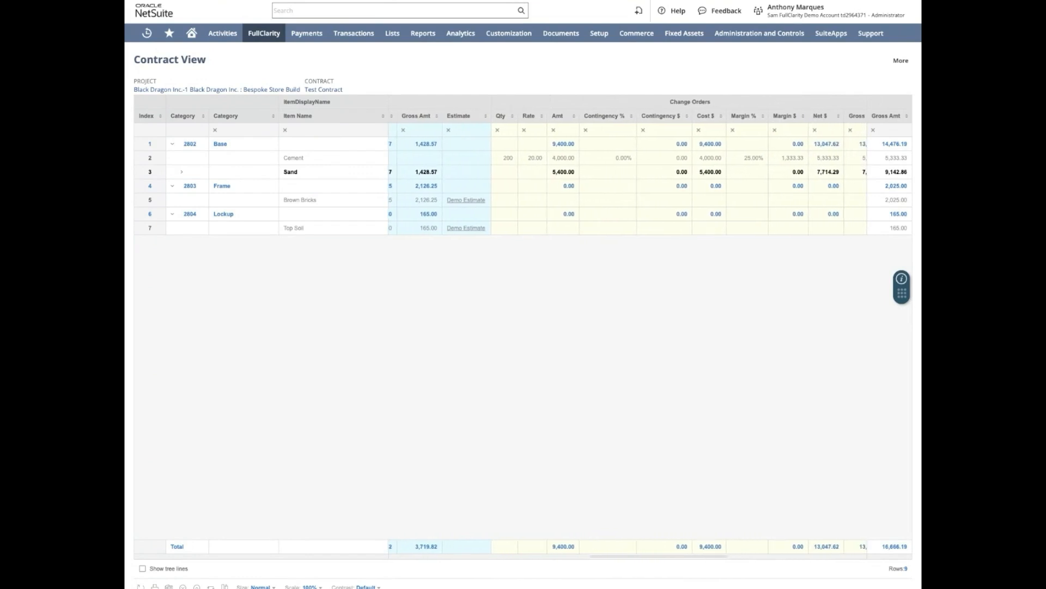
scroll(530, 191, "right", 3)
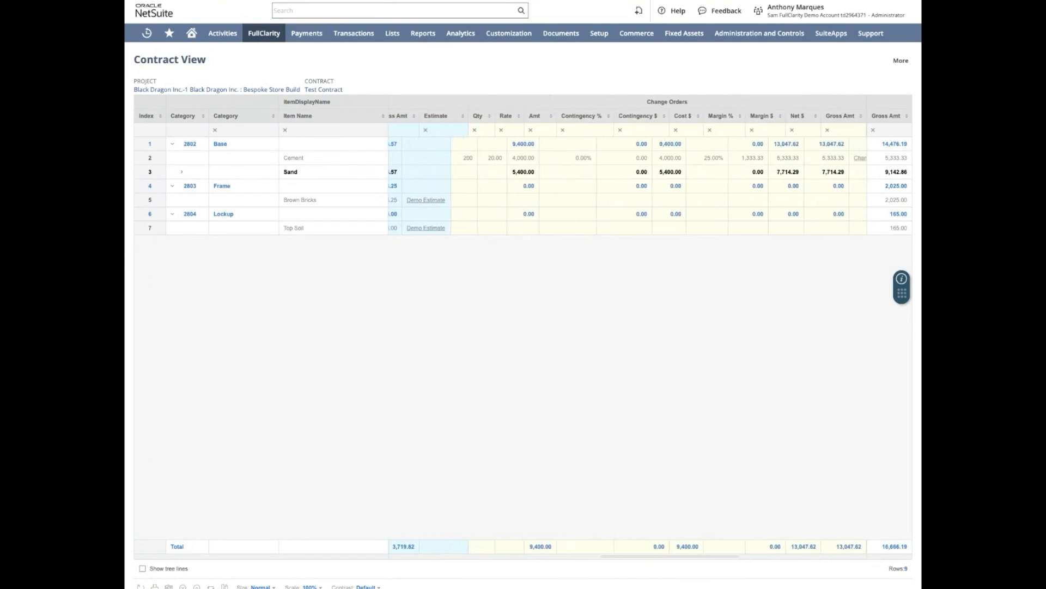
scroll(531, 191, "right", 3)
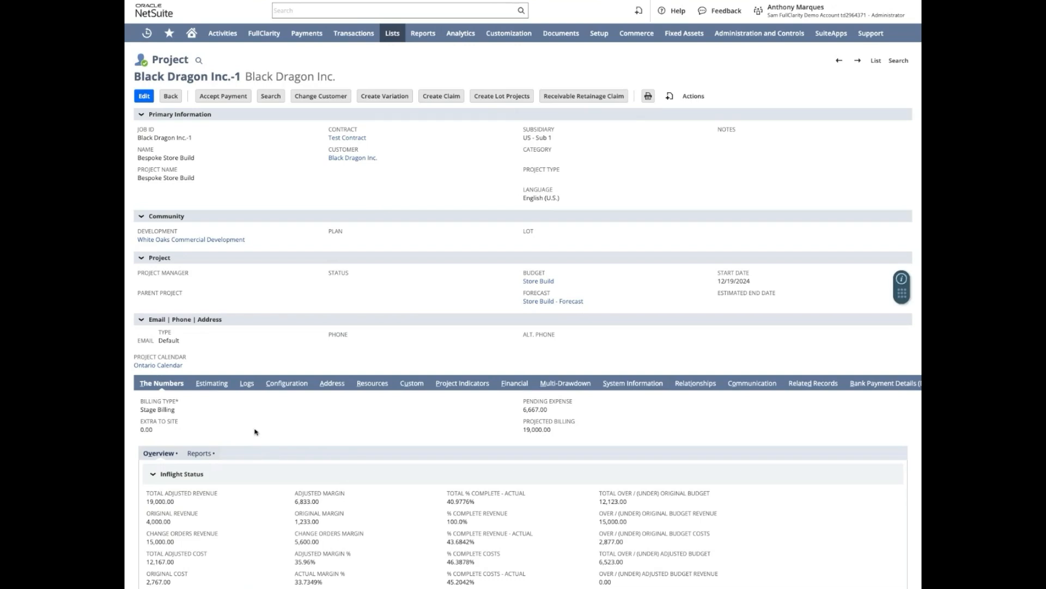
List the project's estimates and switch to the Store Build - Forecast worksheet
left_click(212, 383)
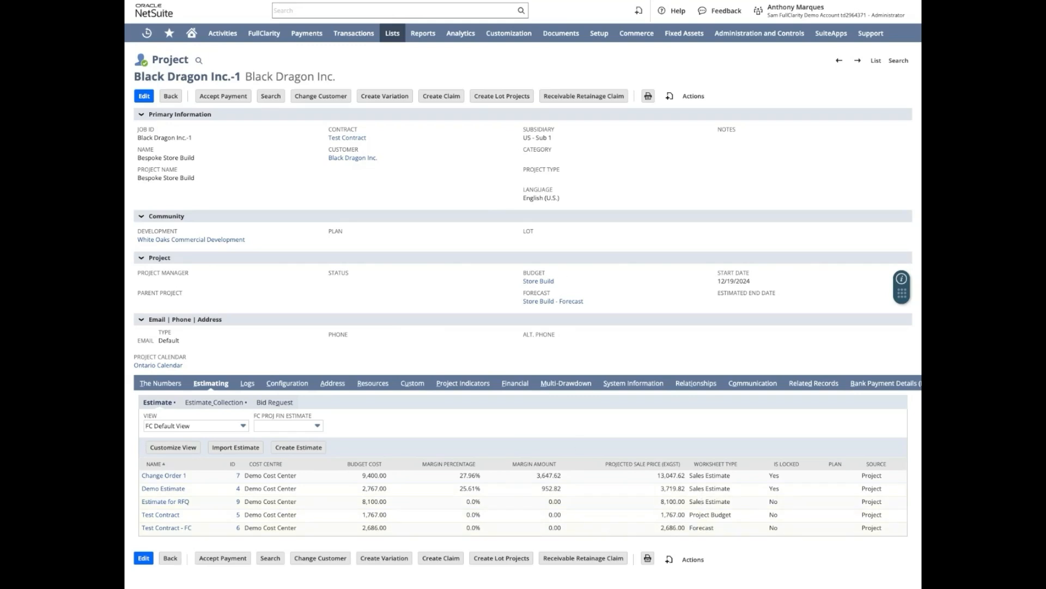
key("ctrl+Tab")
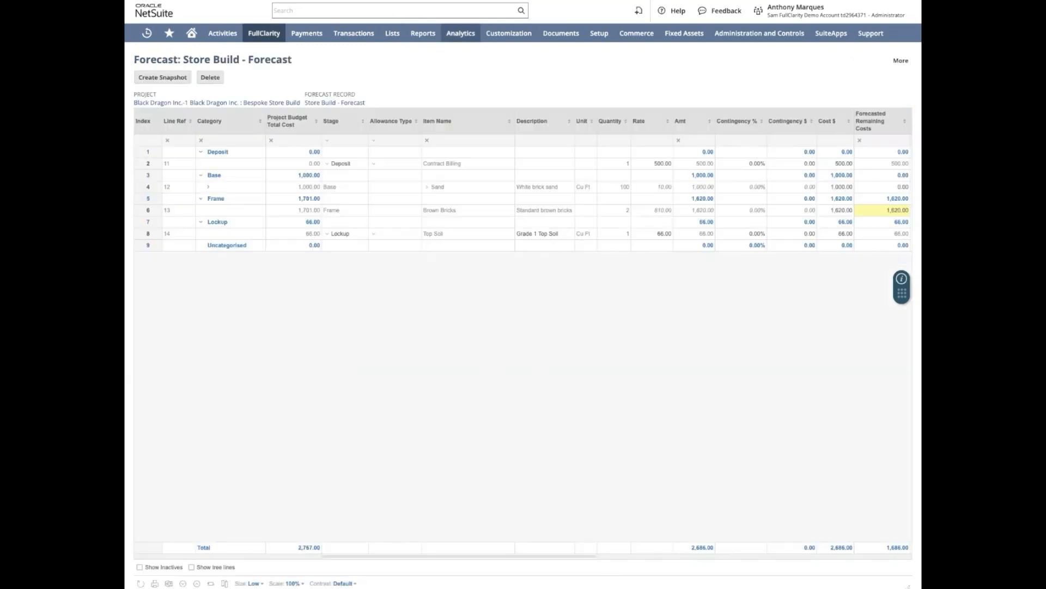
mouse_move(353, 33)
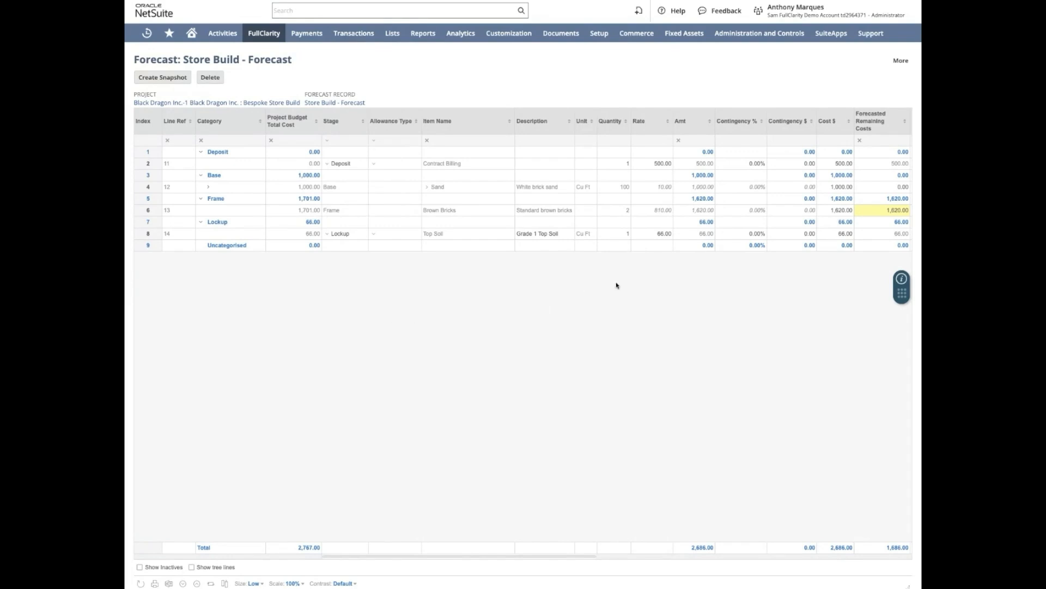
Compare the Frame category's budget cost with its forecast amount, and examine the actuals, commitments and over/under budget columns
right_click(697, 201)
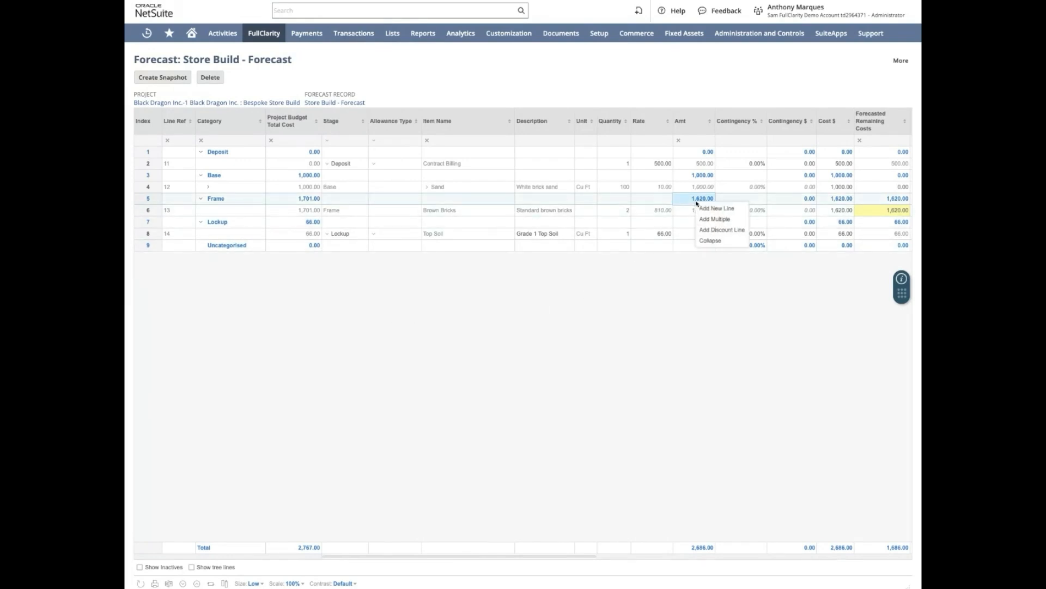
right_click(309, 201)
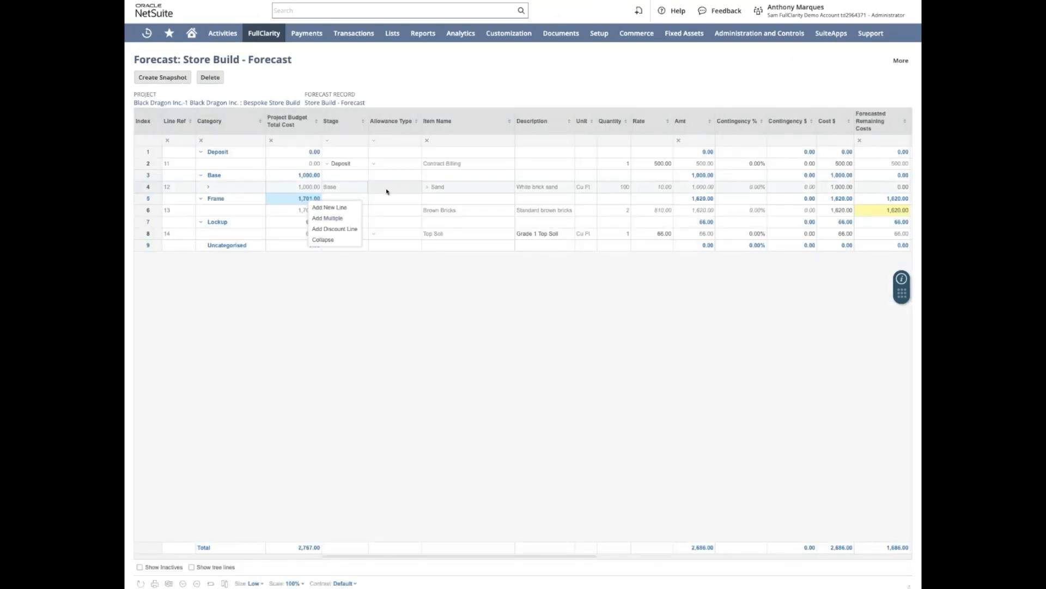
right_click(703, 203)
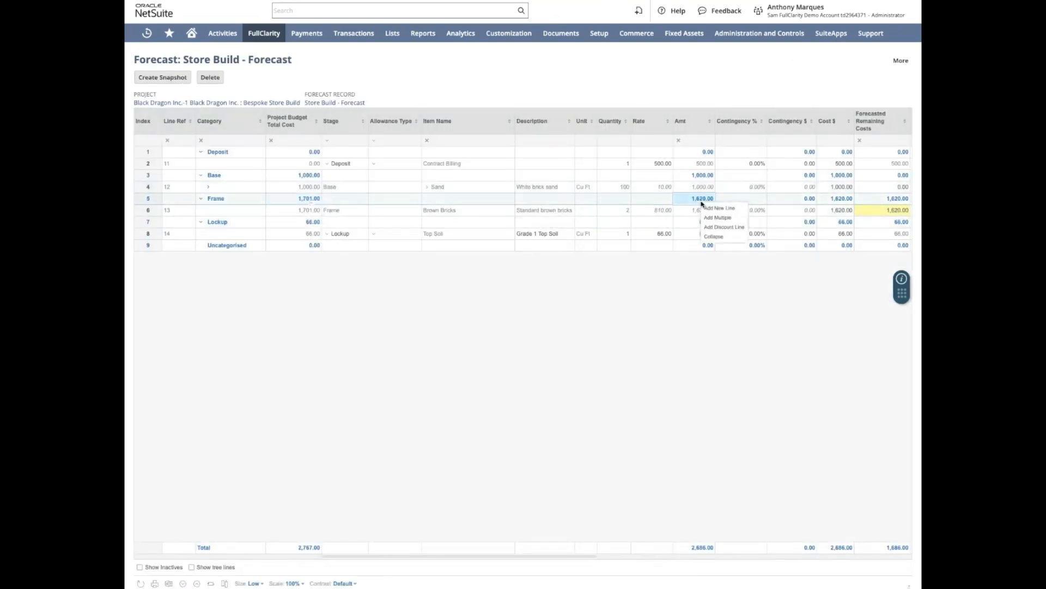
left_click(696, 203)
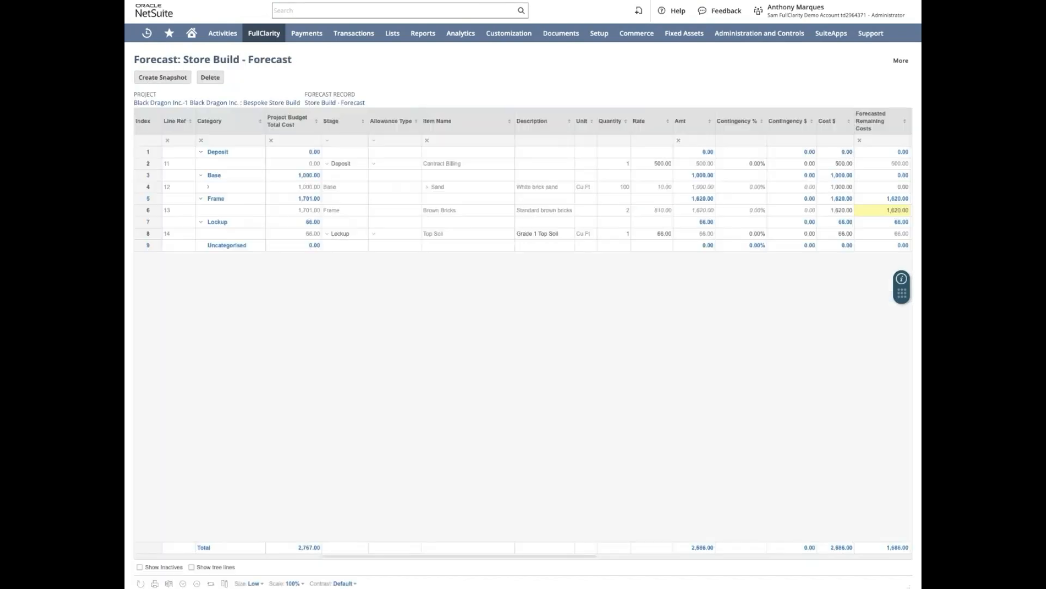
scroll(550, 188, "right", 6)
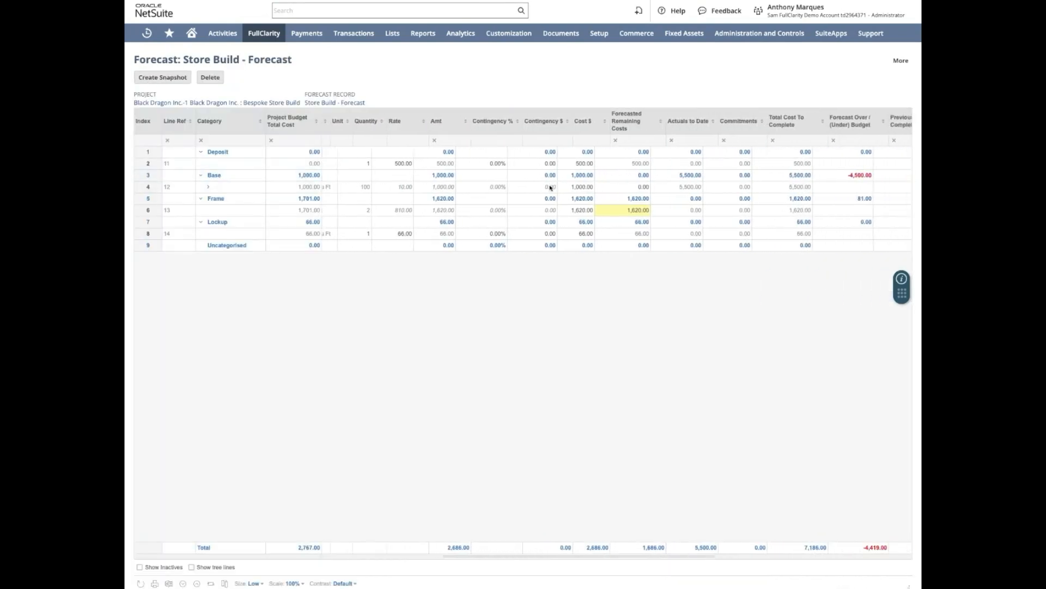
scroll(550, 188, "right", 2)
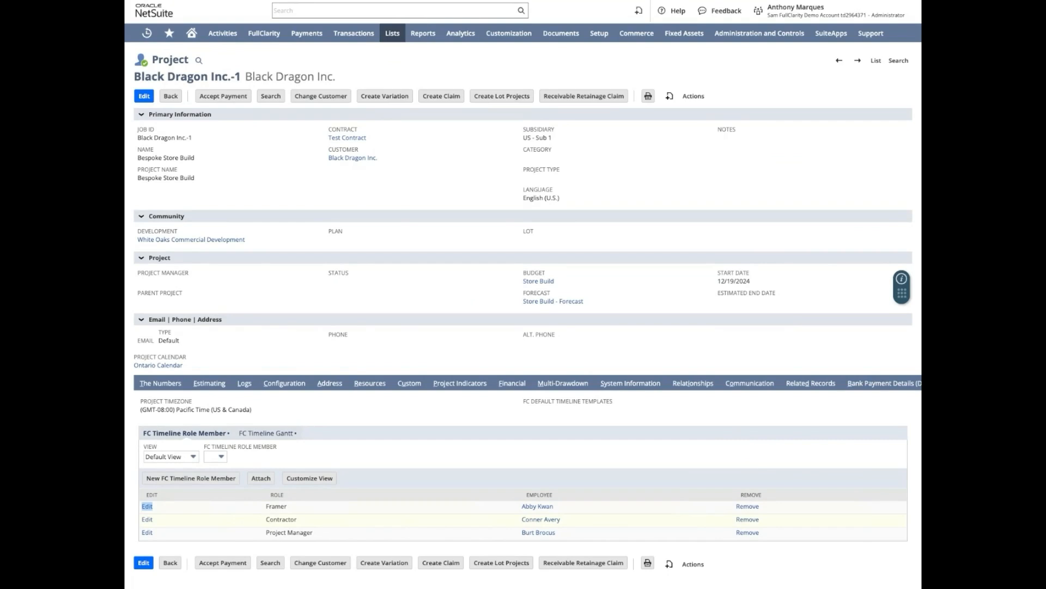
Show the project's FC Timeline Gantt records and switch to the Project Timelines chart
key("ctrl+Tab")
left_click(261, 436)
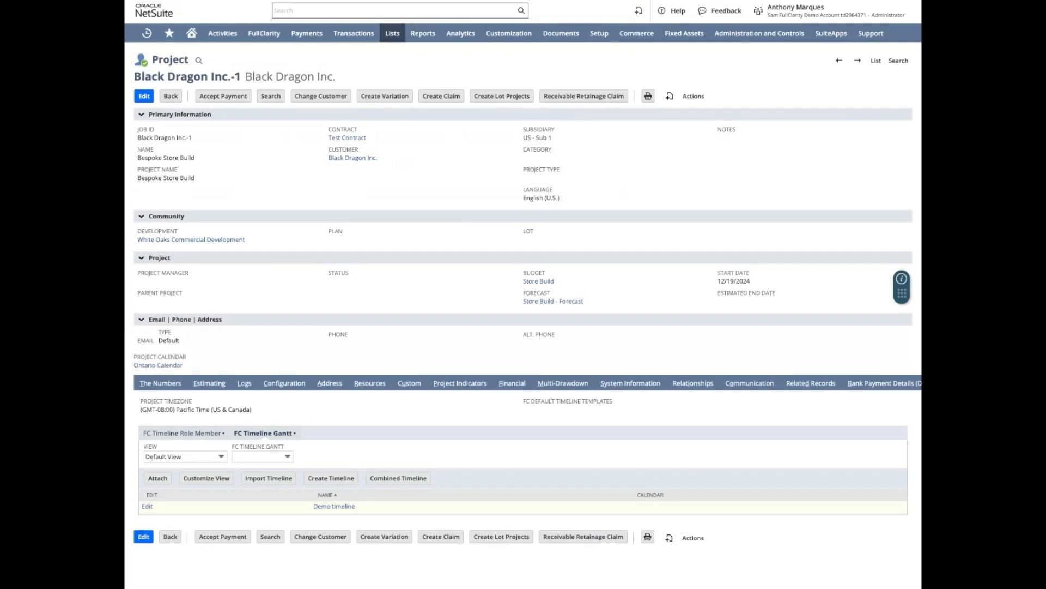
key("ctrl+Tab")
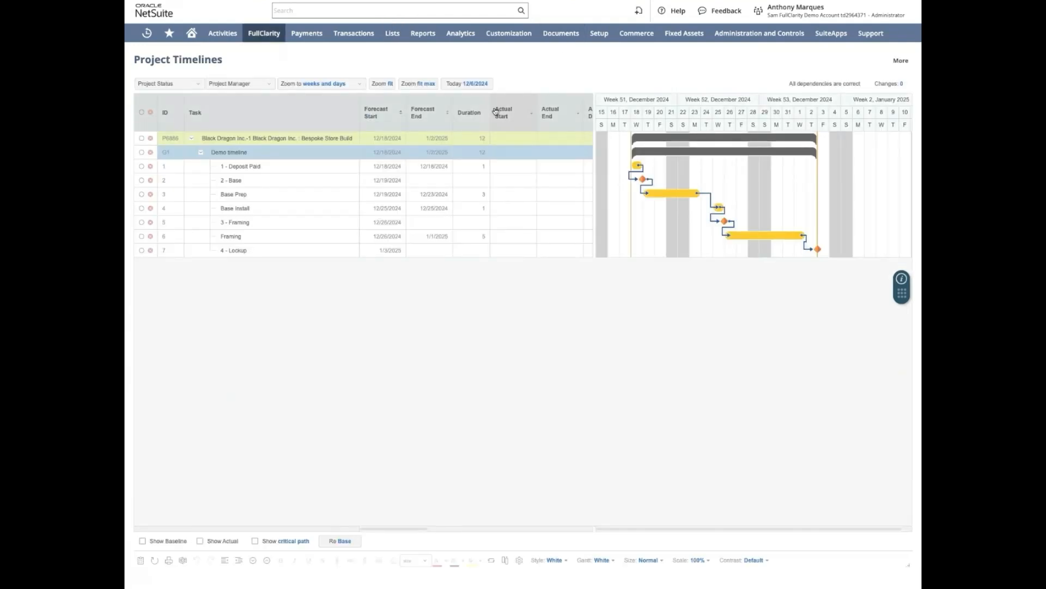
Examine the Demo timeline's tasks with their progress and hours columns, and view the line options for the Base Prep task
left_click(268, 152)
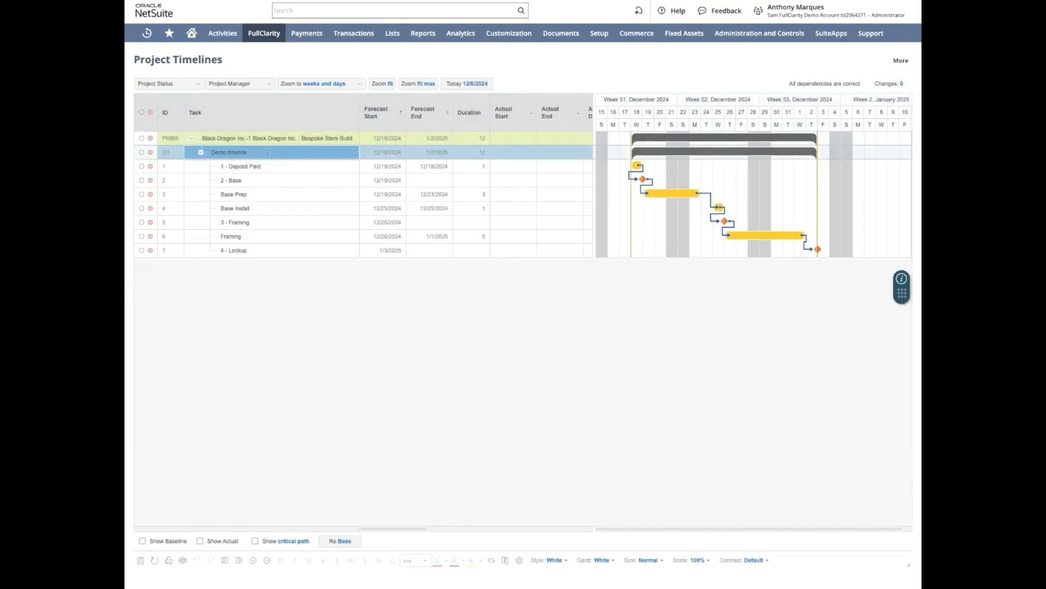
left_click(265, 194)
left_click(265, 222)
left_click(201, 154)
left_click(201, 155)
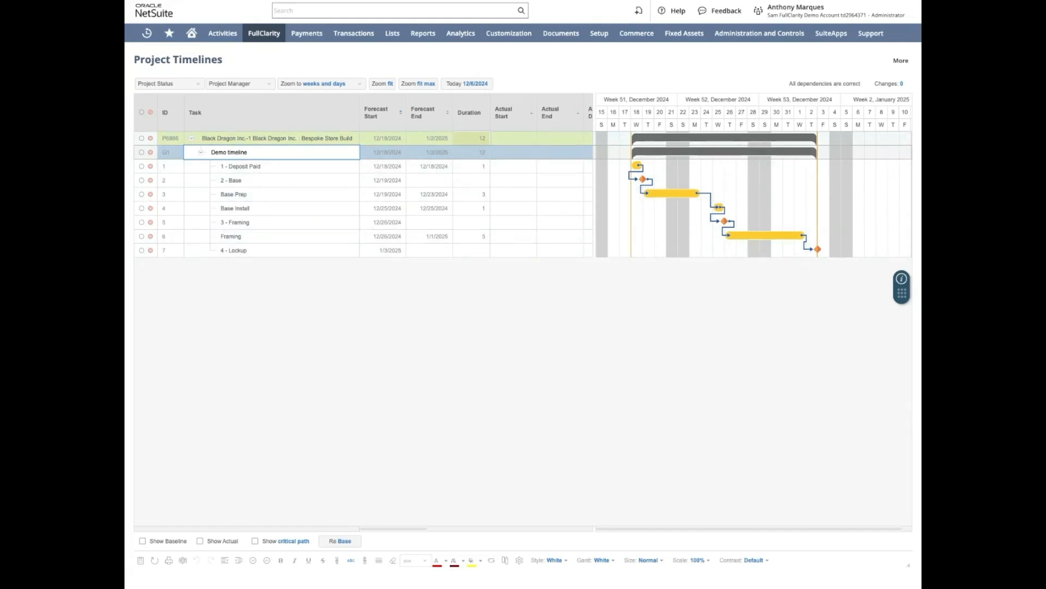
scroll(476, 181, "right", 10)
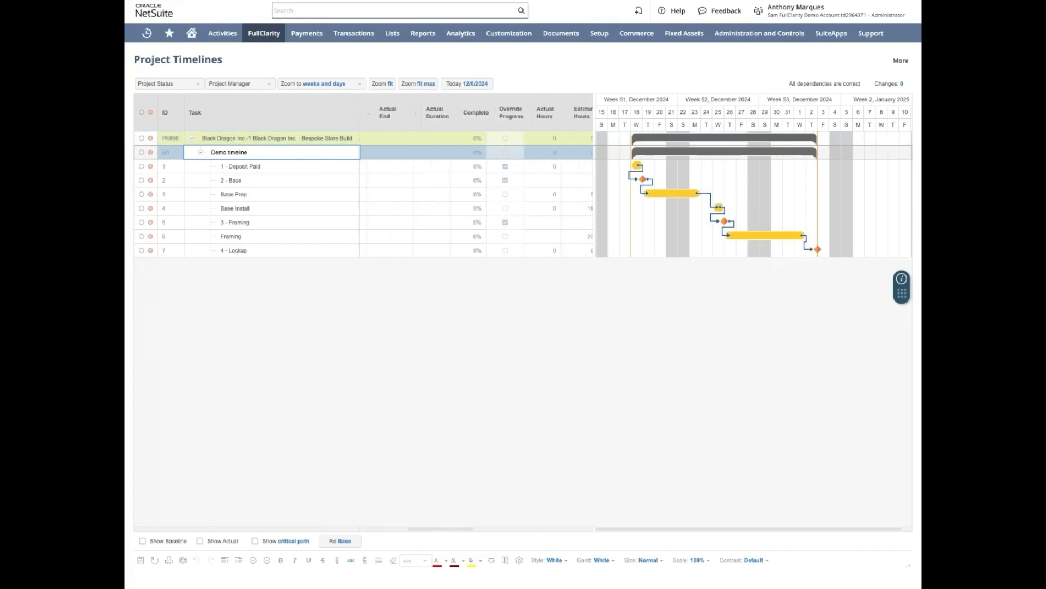
scroll(476, 196, "right", 5)
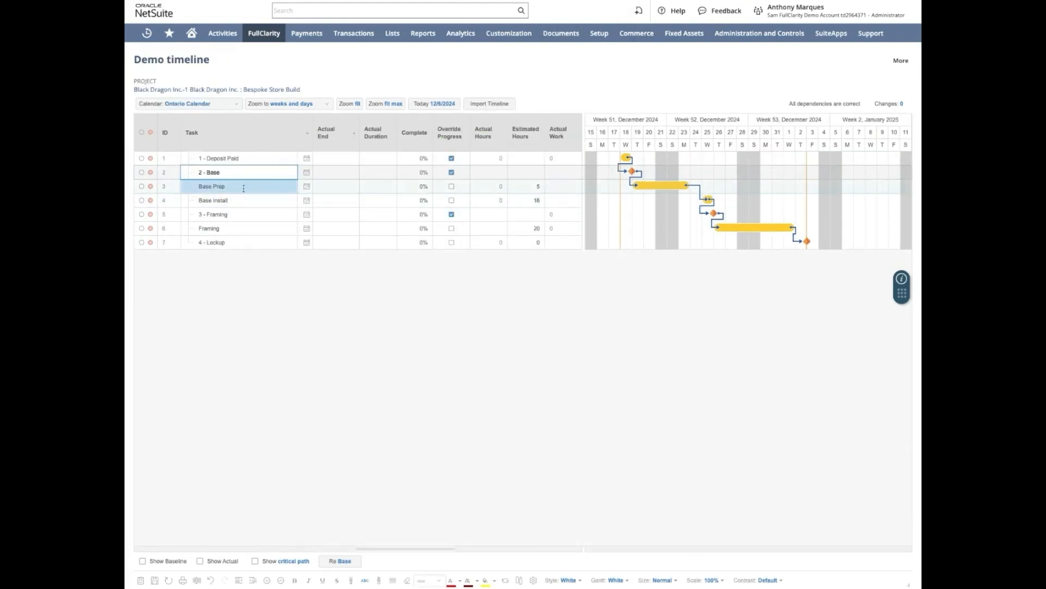
right_click(222, 186)
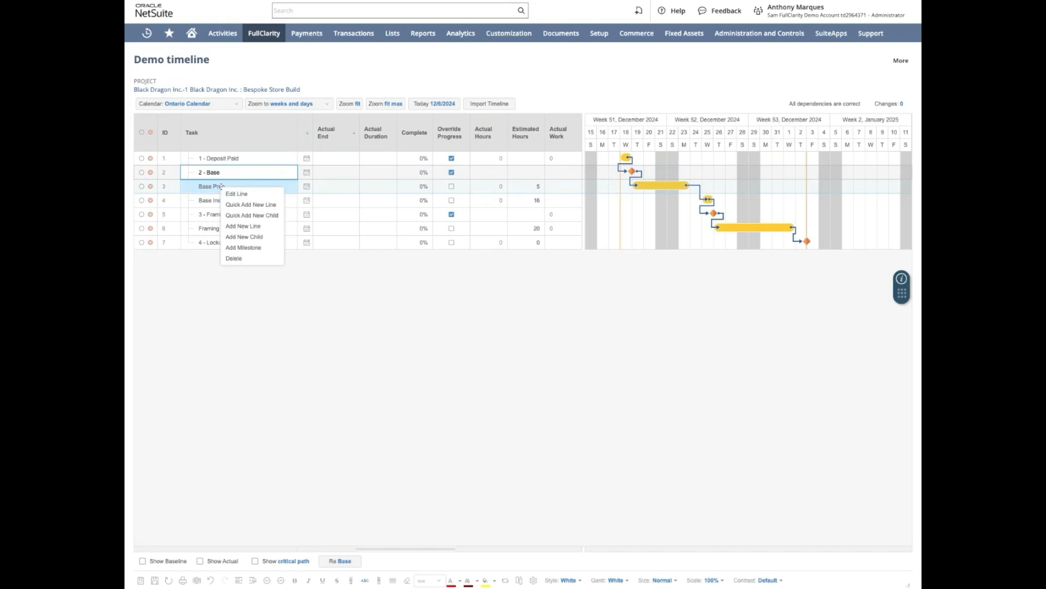
left_click(211, 187)
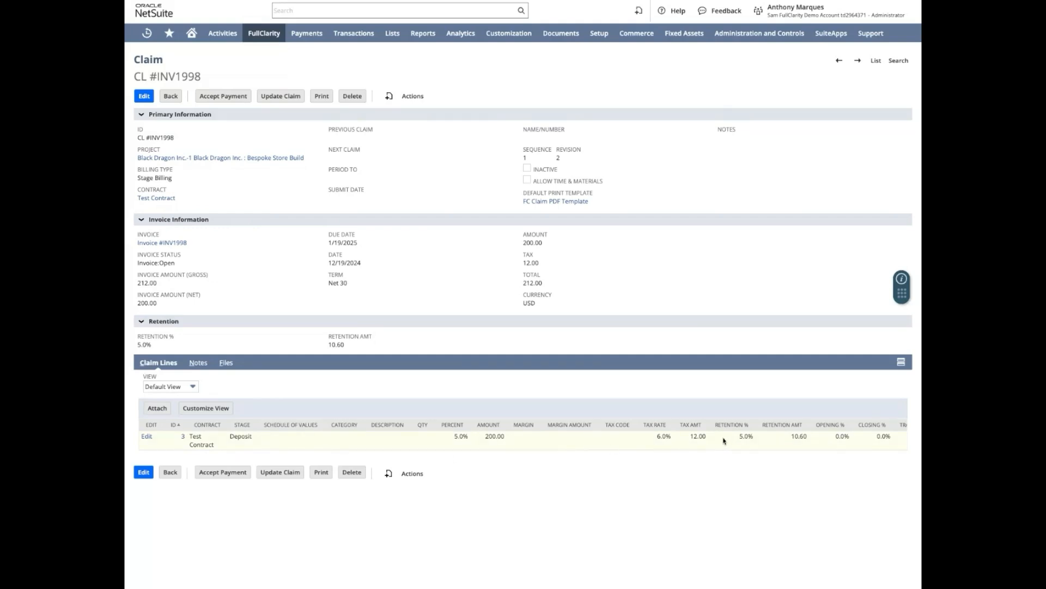
Examine the percentage, tax and retention columns of the deposit claim's line
scroll(724, 439, "right", 5)
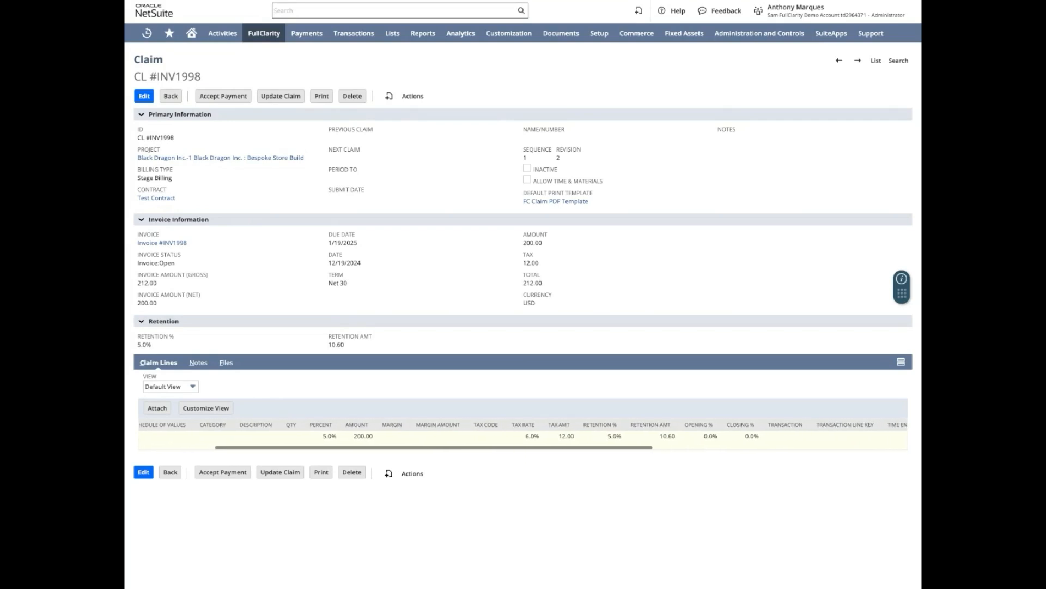
scroll(523, 436, "right", 2)
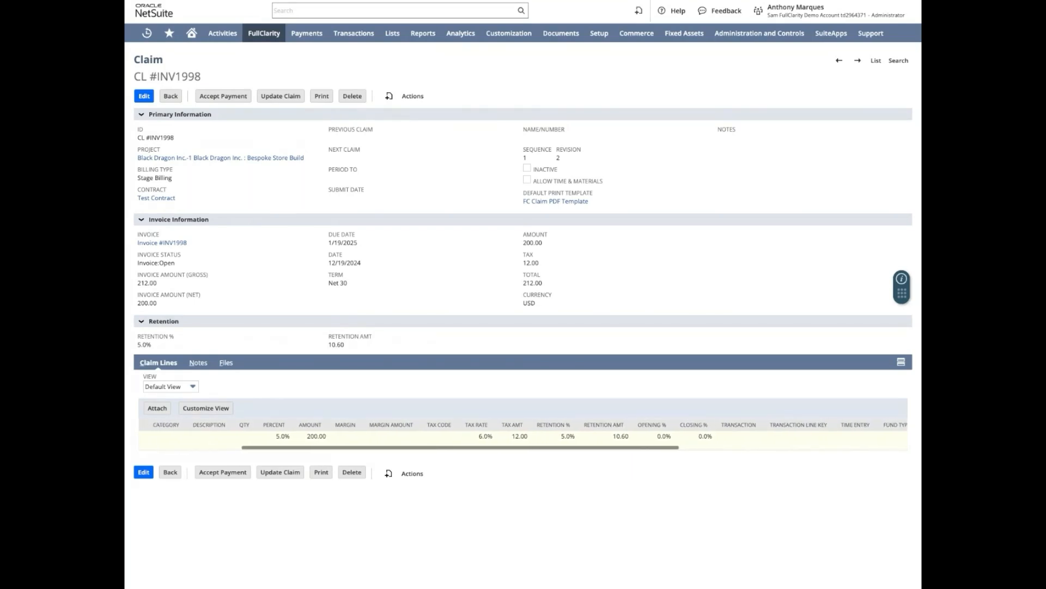
scroll(523, 436, "left", 5)
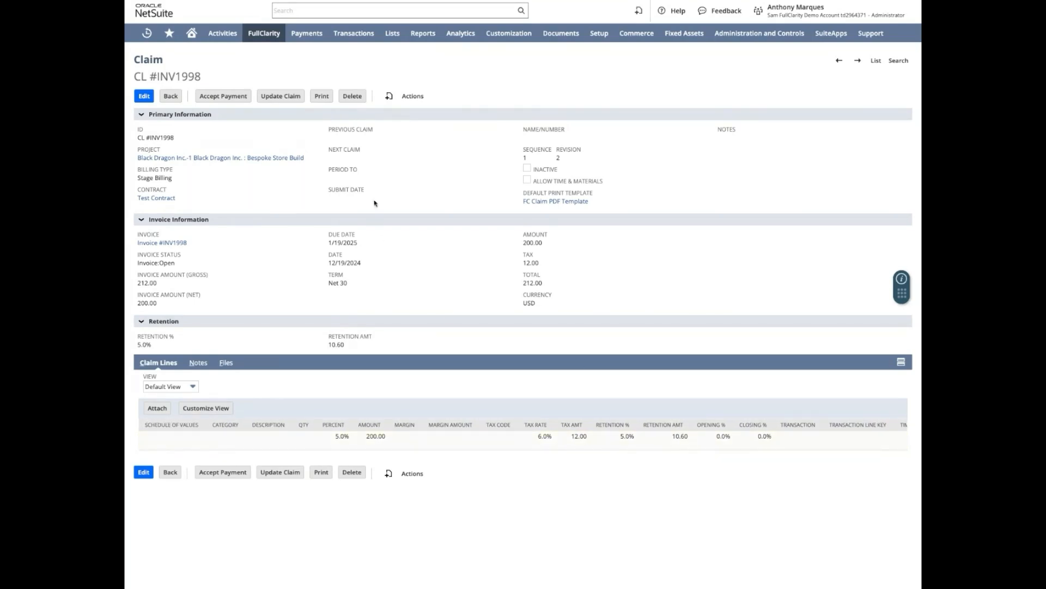
View the print templates available for the deposit claim and leave without printing
left_click(322, 96)
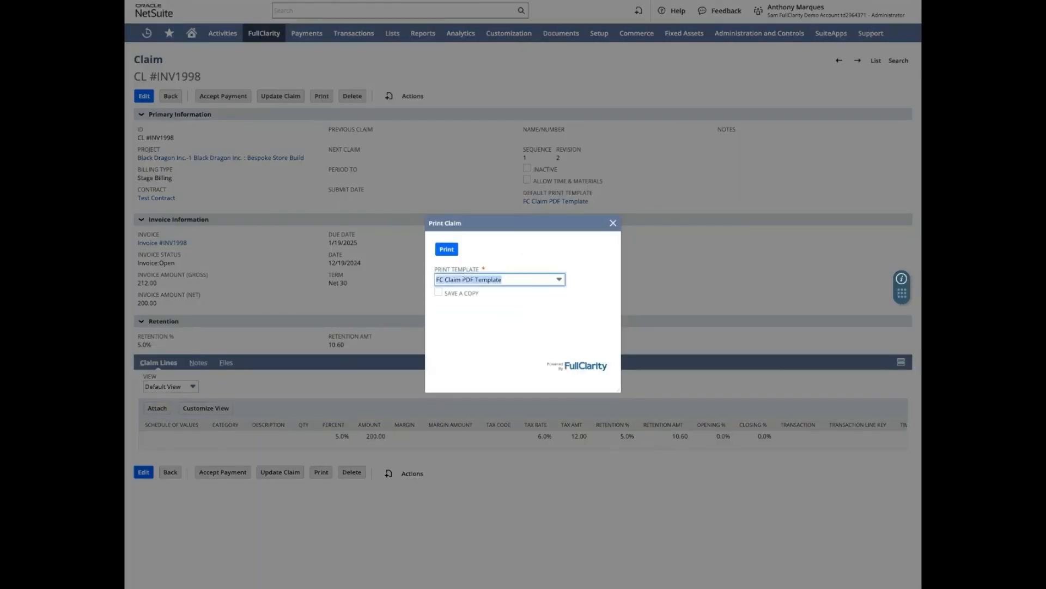
left_click(560, 280)
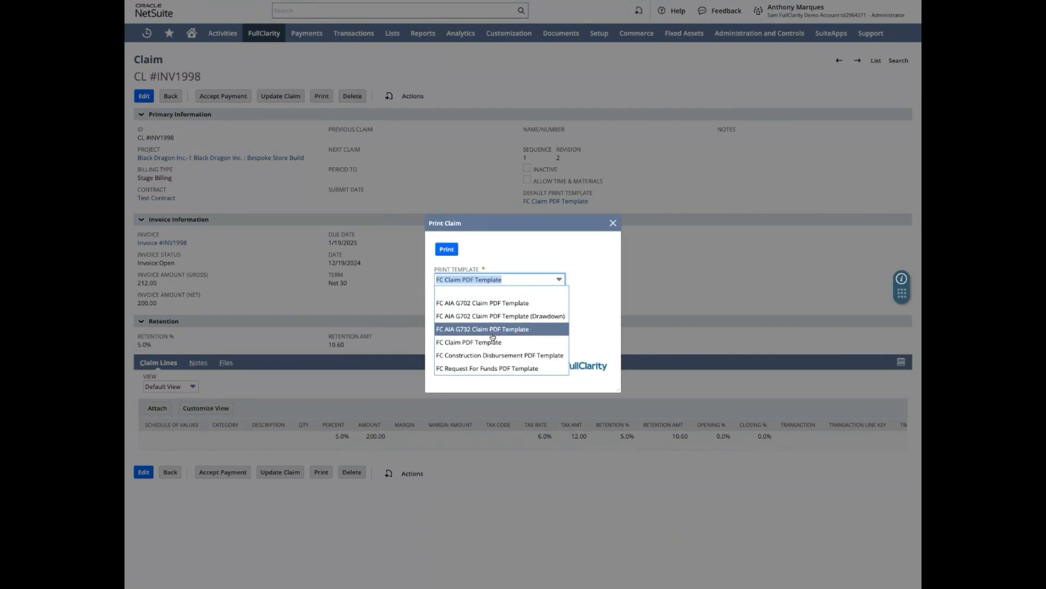
left_click(613, 223)
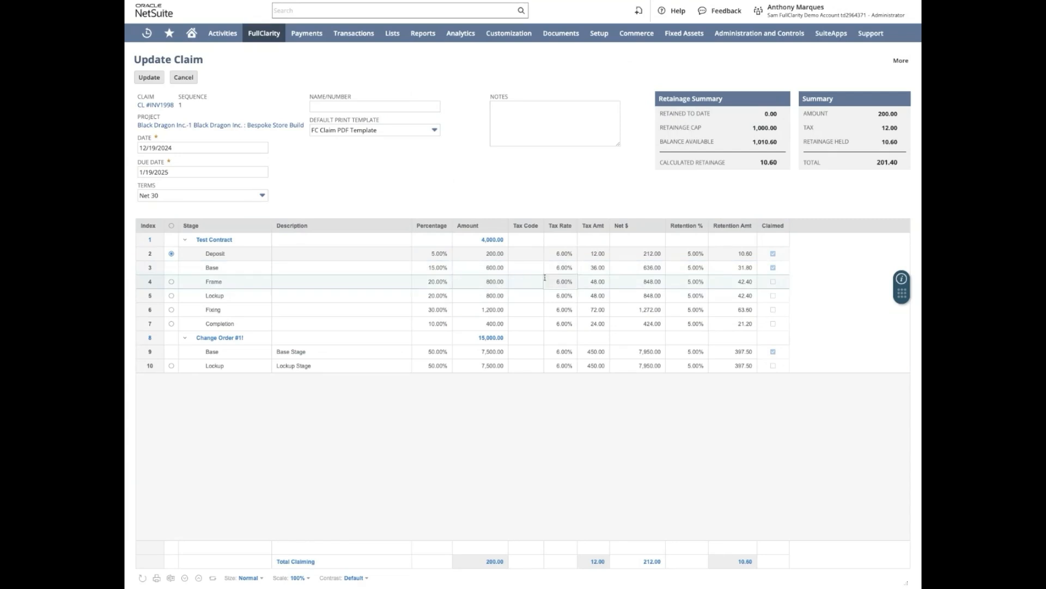
Submit the update of the claim for the Deposit stage with its existing date and terms
left_click(535, 297)
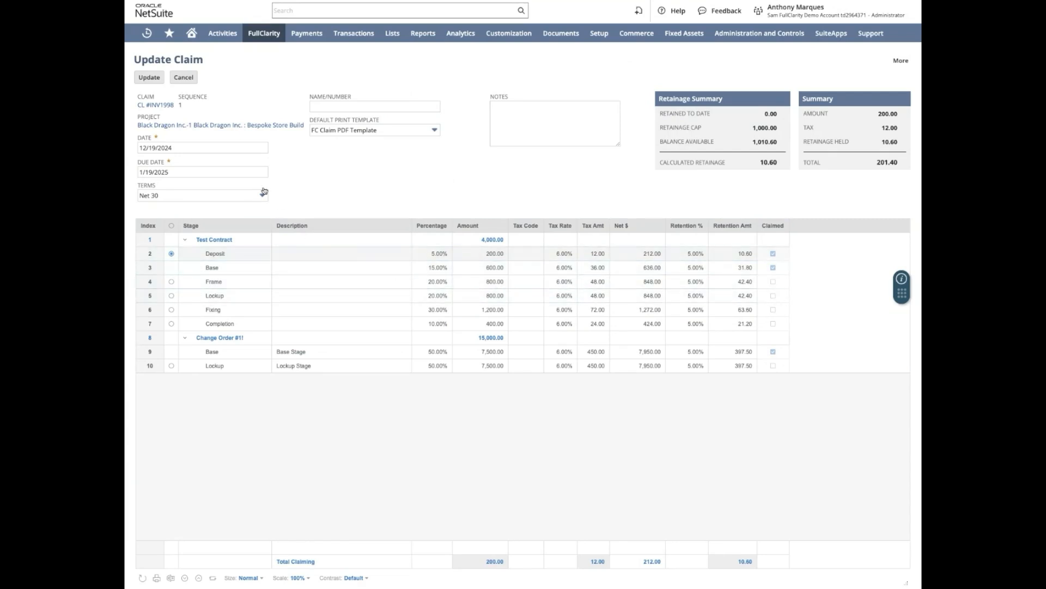
left_click(150, 77)
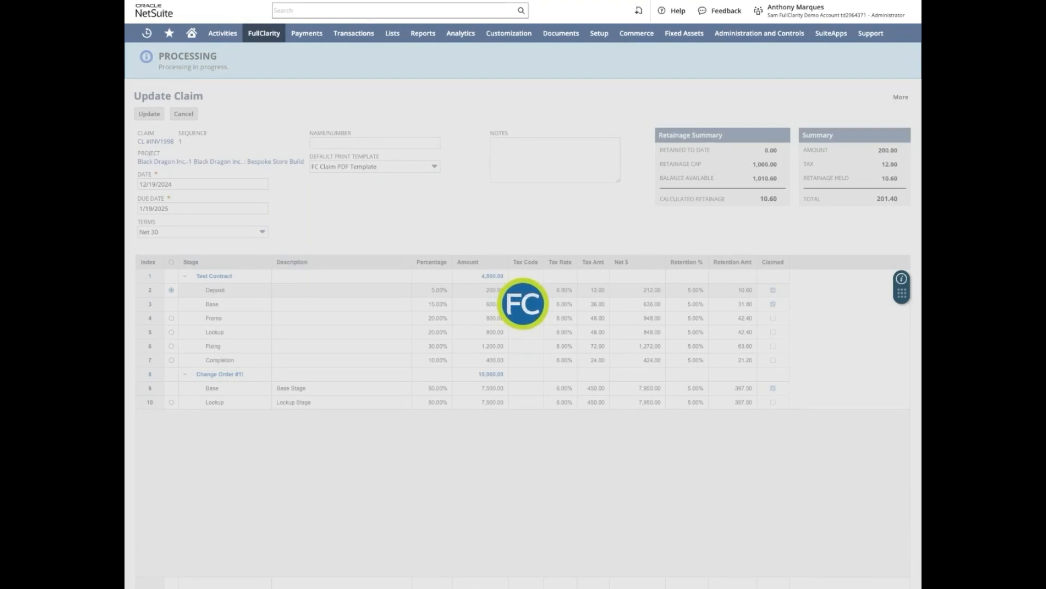
Switch to the claim's PDF and inspect the G732 payment application and the G703 continuation sheet
mouse_move(709, 37)
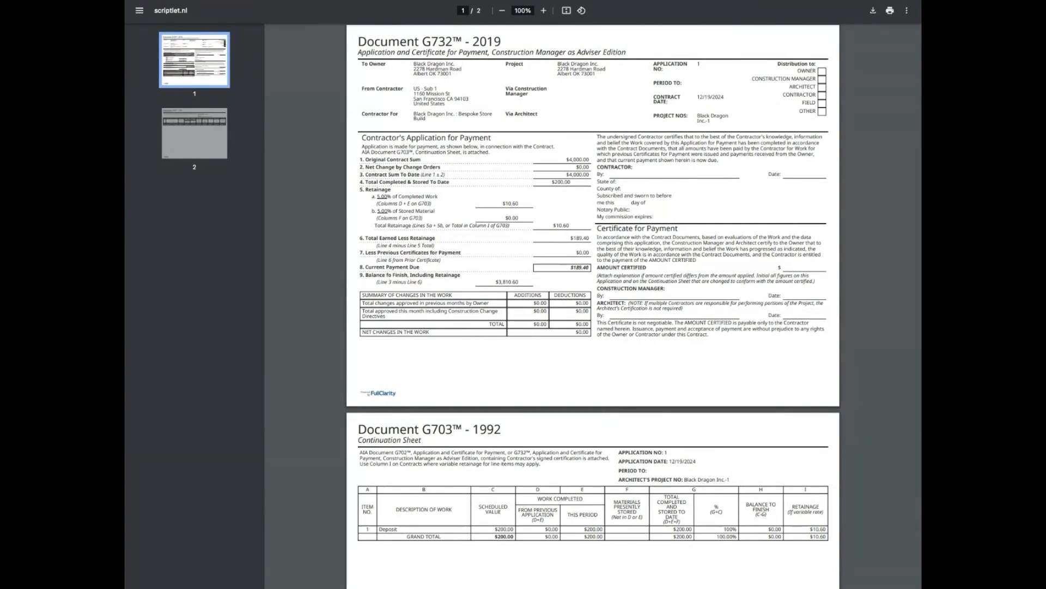
left_click(207, 146)
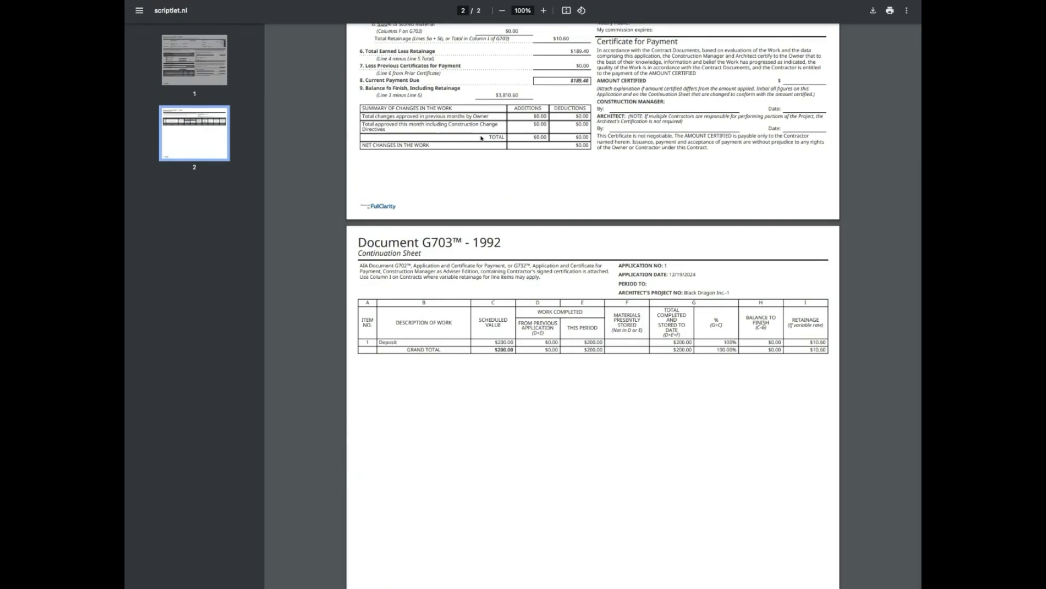
scroll(482, 138, "up", 1)
scroll(481, 138, "up", 3)
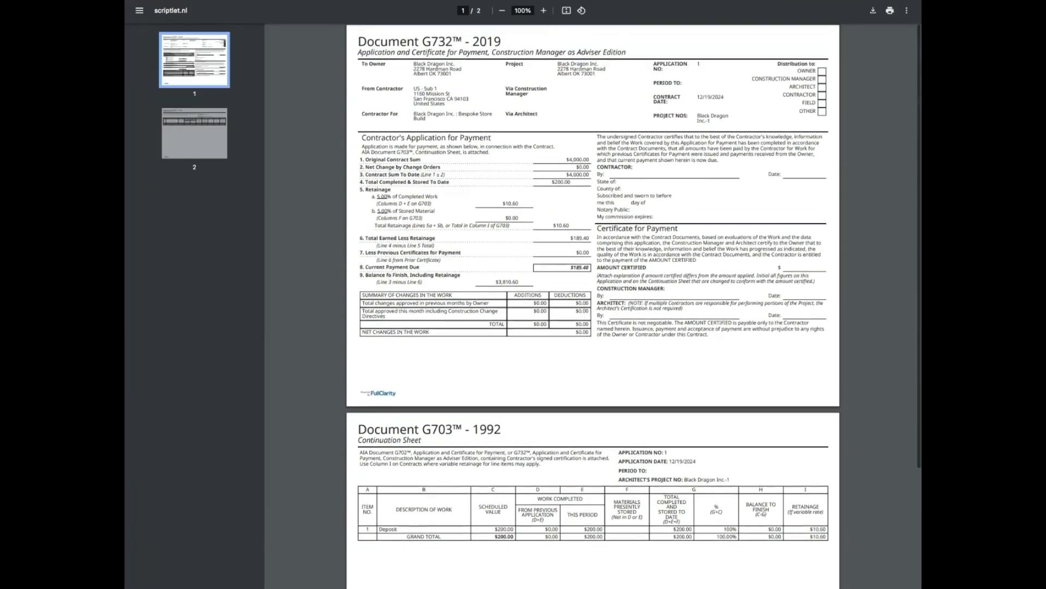